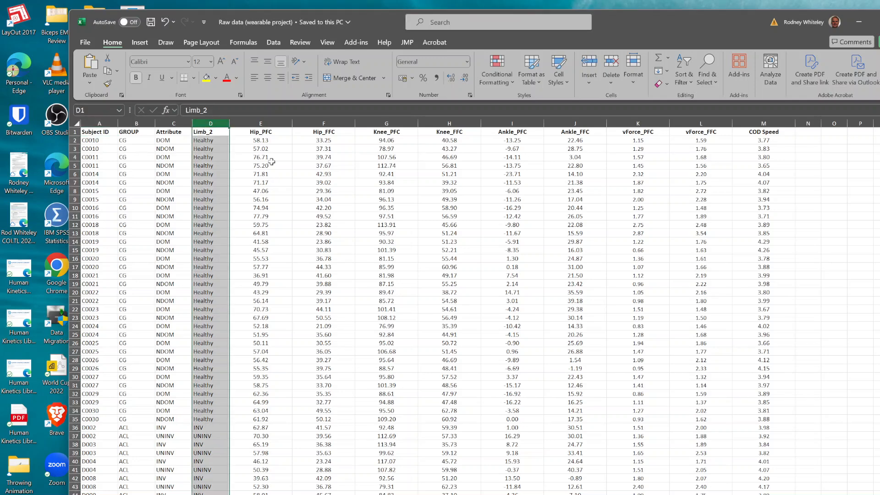
- Examine the worksheet's measurement columns, from the joint angles Hip_PFC through Ankle_FFC to vForce_PFC, vForce_FFC and COD Speed
drag(272, 123, 619, 123)
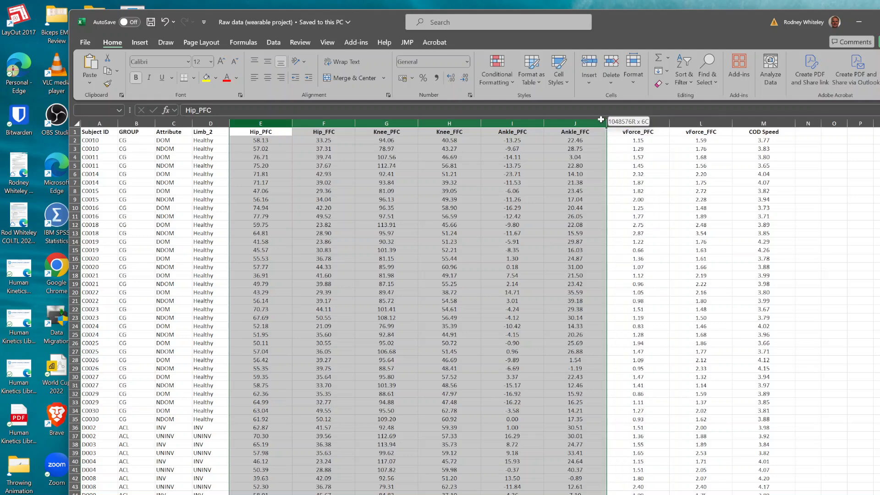
click(635, 120)
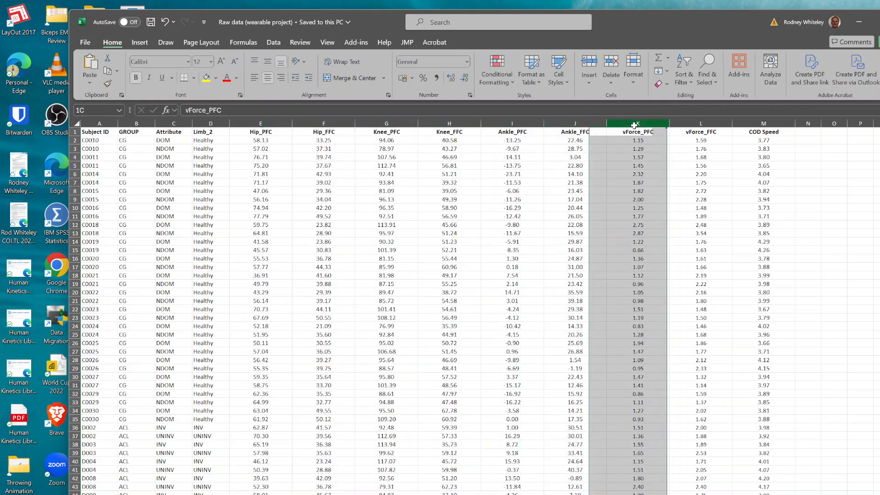
click(689, 123)
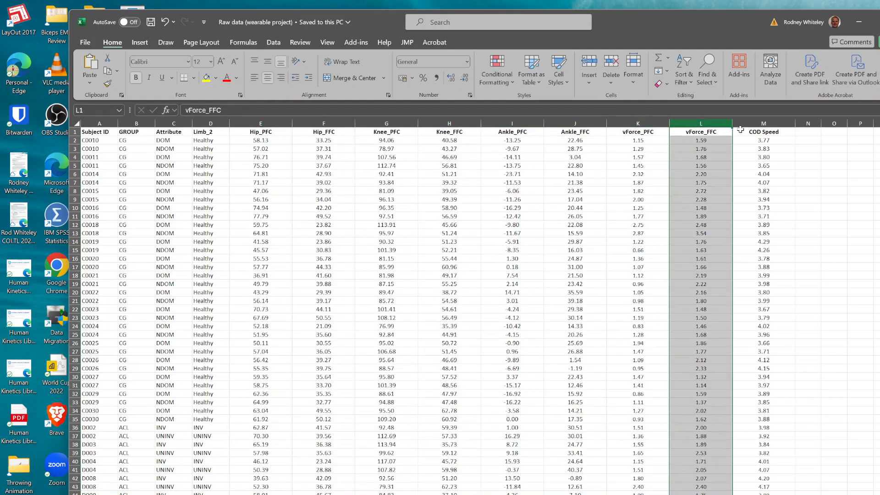
click(756, 123)
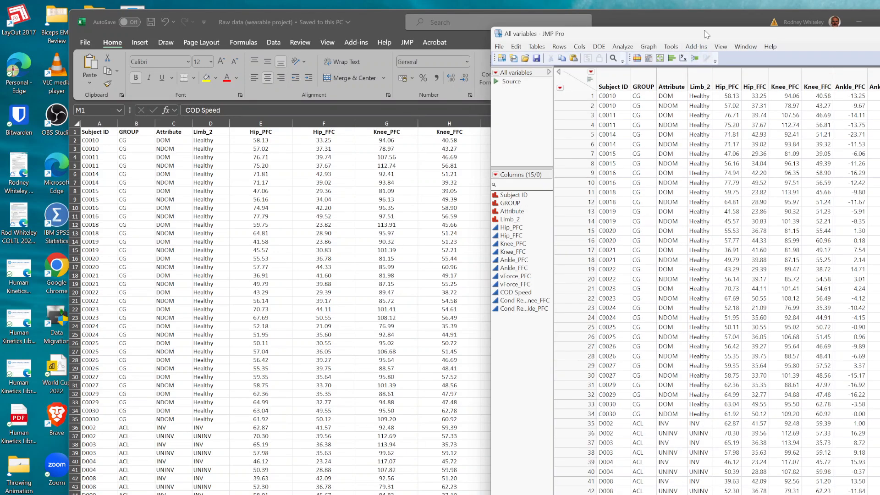
- Switch to the All variables data table in JMP Pro and show the graphs above its column headers
drag(695, 34, 643, 26)
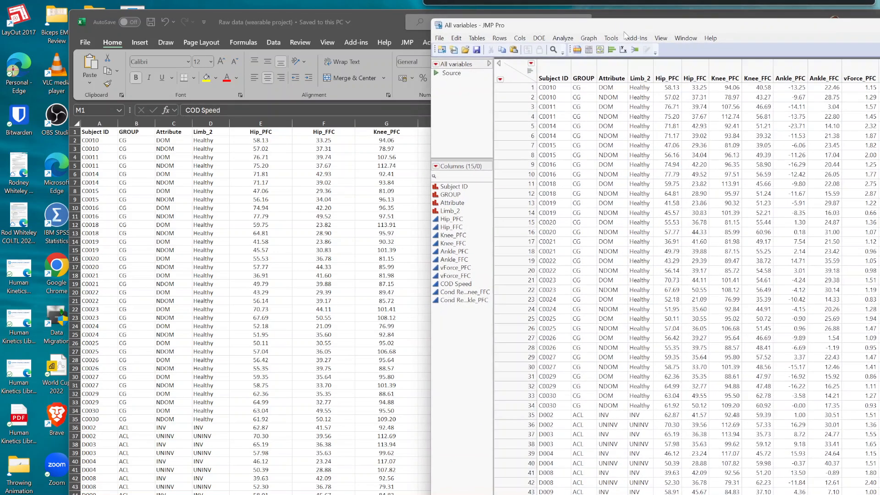
click(529, 73)
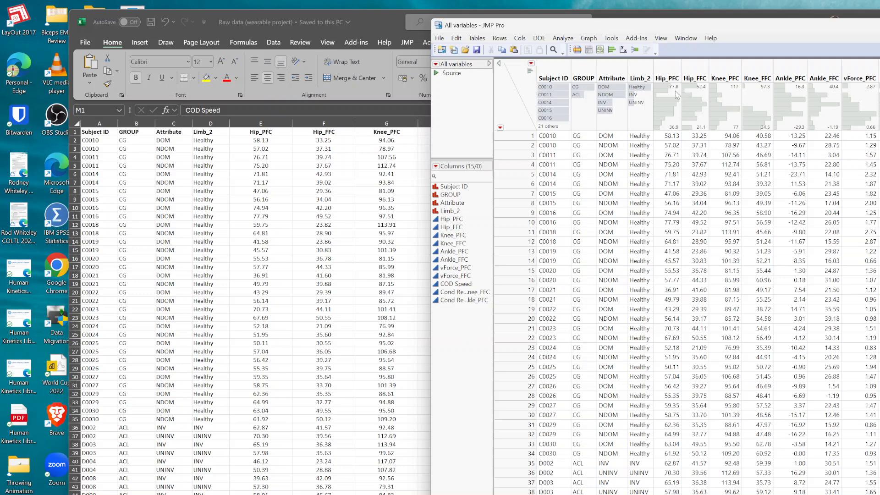
- Highlight the matching rows through the header graphs for the GROUP categories, each Attribute category and the highest Knee_FFC bar
click(581, 90)
click(578, 95)
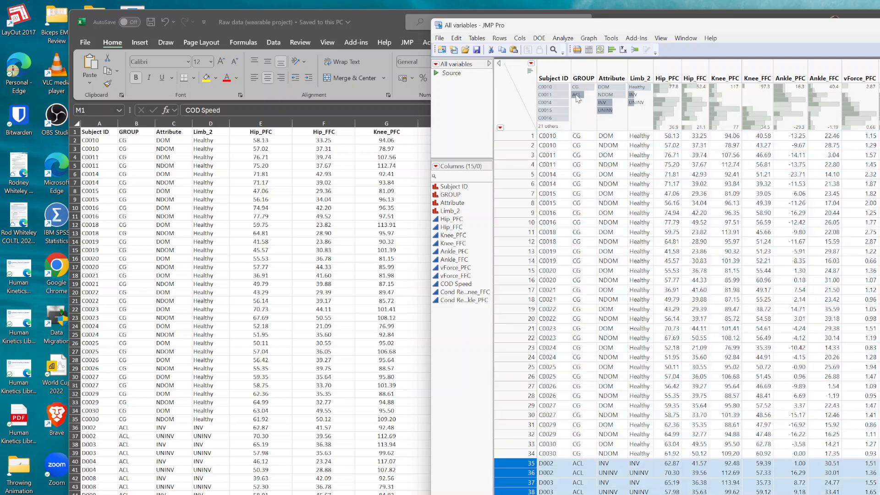
click(608, 91)
click(606, 95)
click(601, 102)
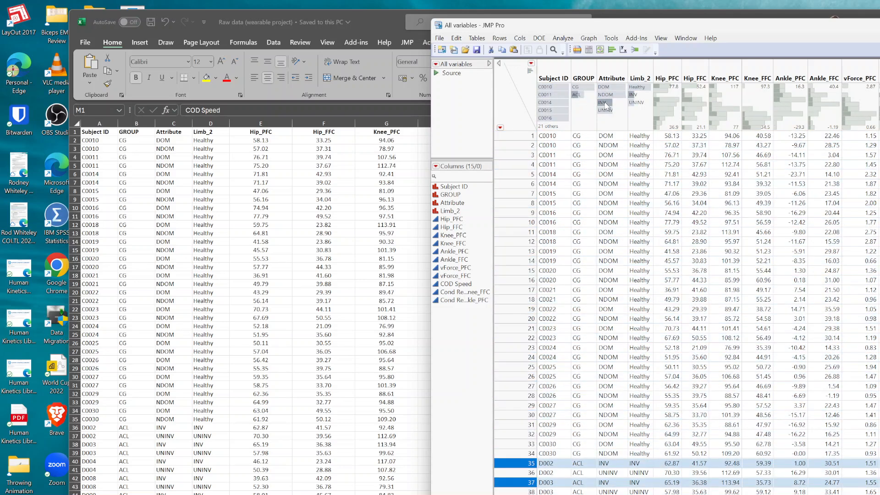
click(604, 111)
click(603, 102)
click(605, 94)
click(604, 87)
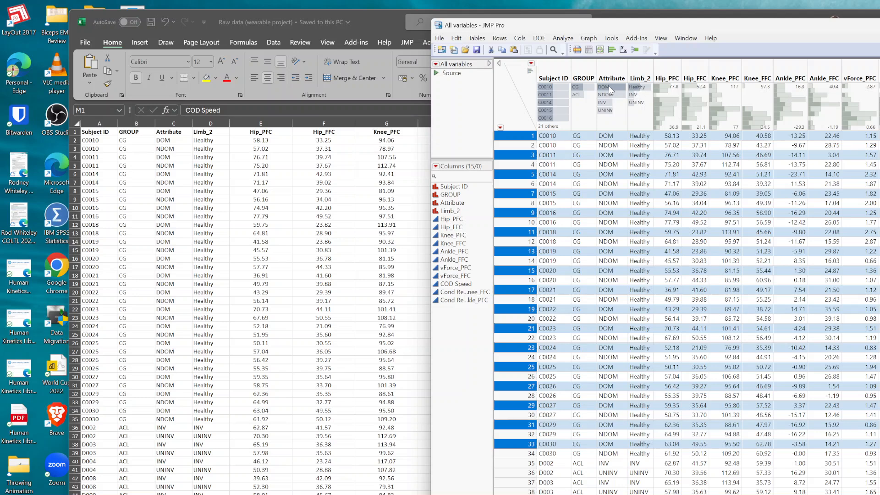
click(606, 95)
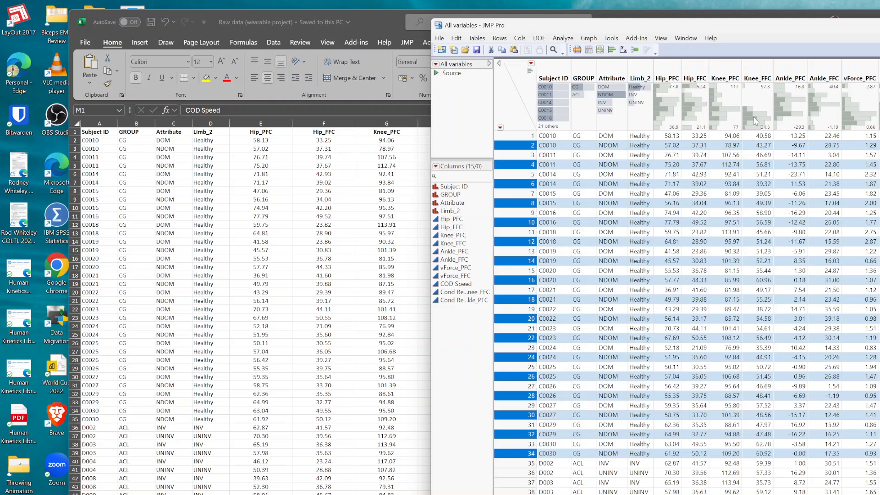
click(745, 87)
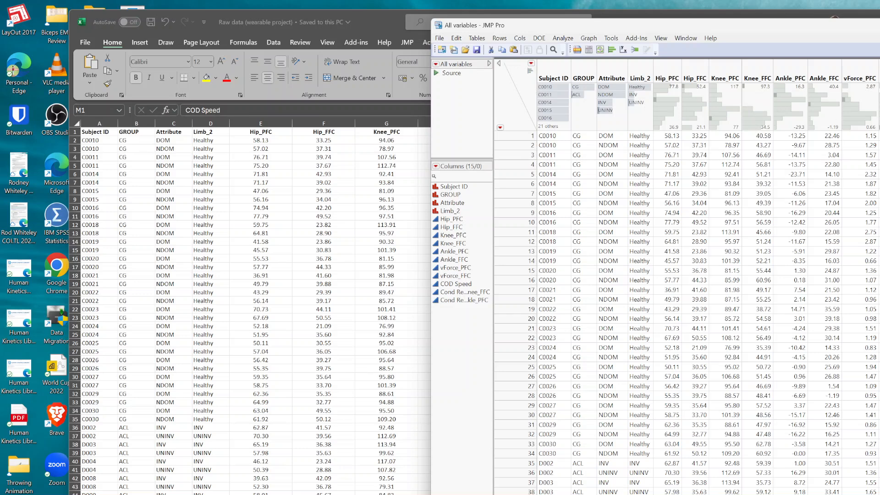
- Delete the two columns whose names begin with "Cond Re" from the All variables data table
click(464, 292)
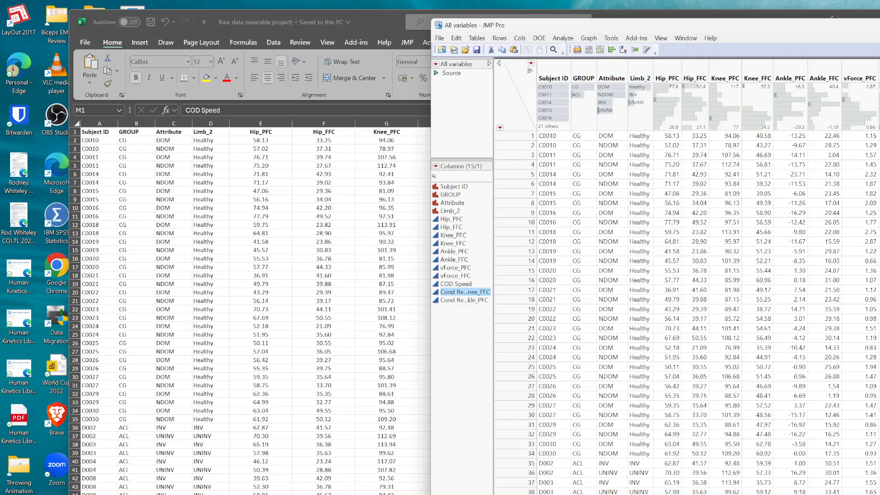
shift+click(465, 300)
right_click(878, 92)
key(Delete)
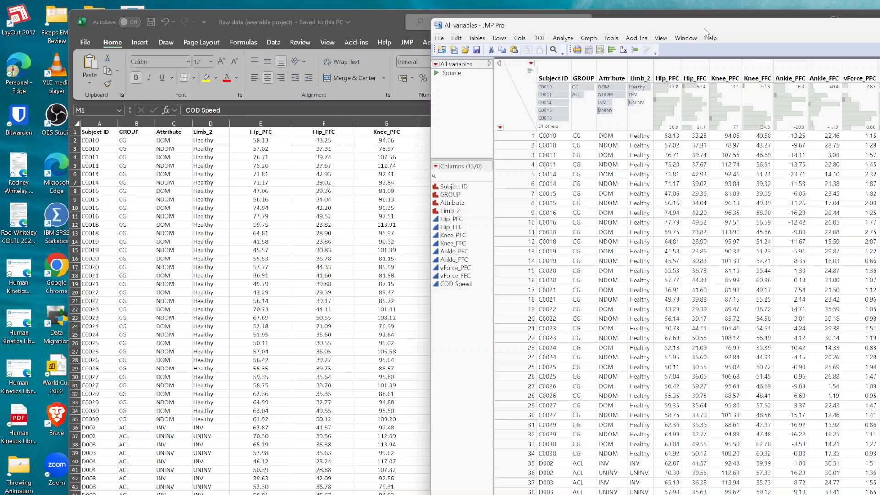
- Create a Distribution report with all nine columns from Hip_PFC to COD Speed as Y variables
drag(712, 27, 721, 26)
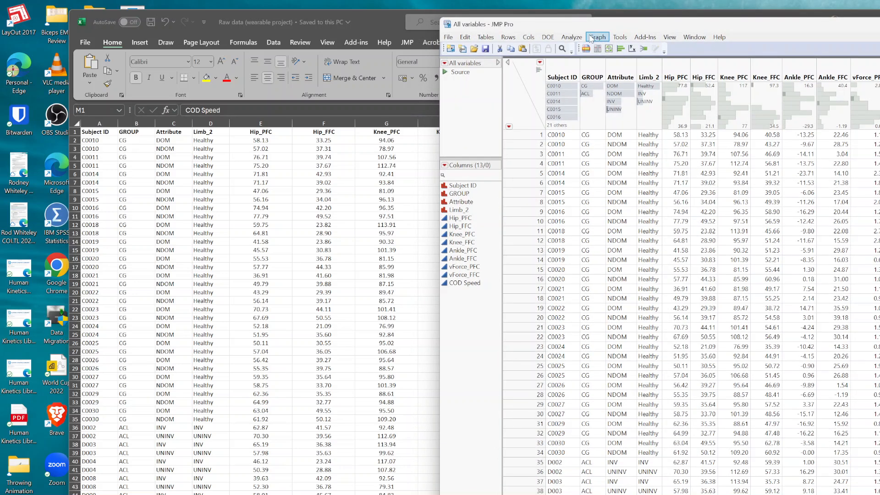
click(590, 37)
click(561, 54)
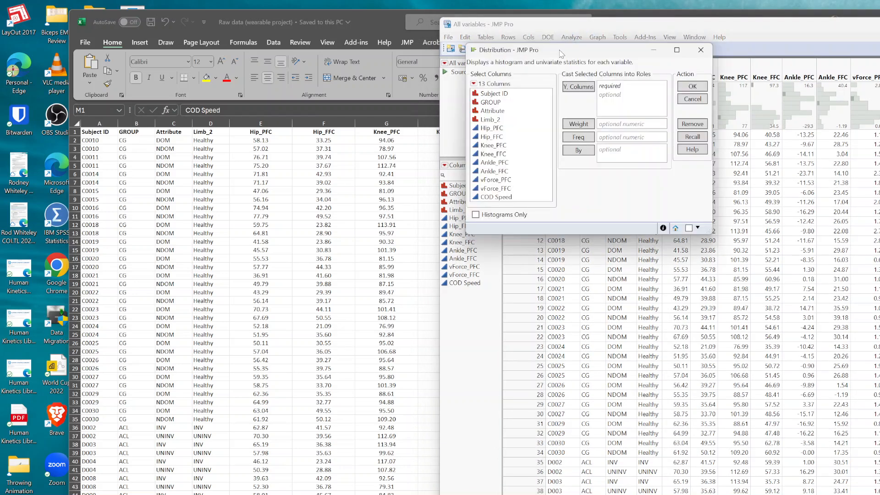
click(492, 128)
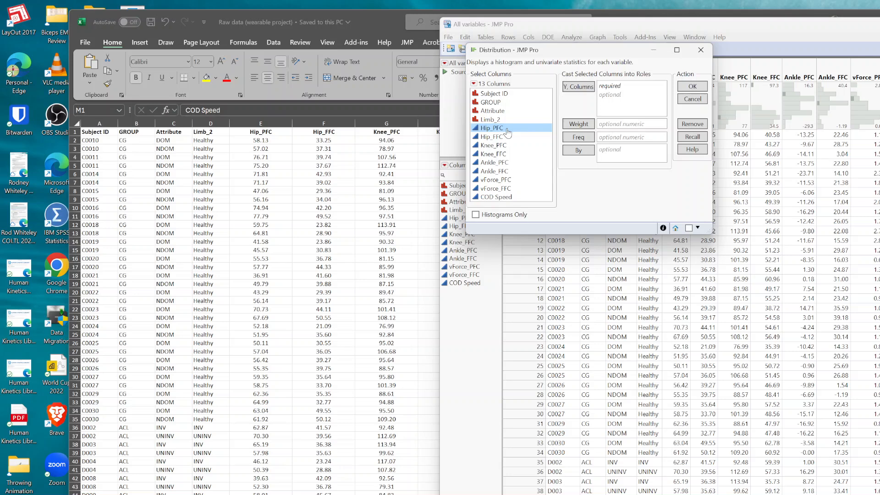
shift+click(506, 198)
click(578, 87)
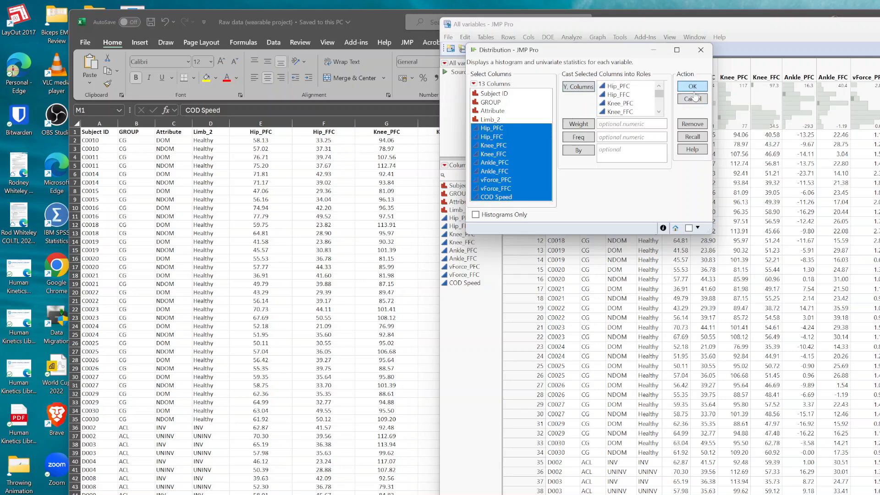
click(693, 86)
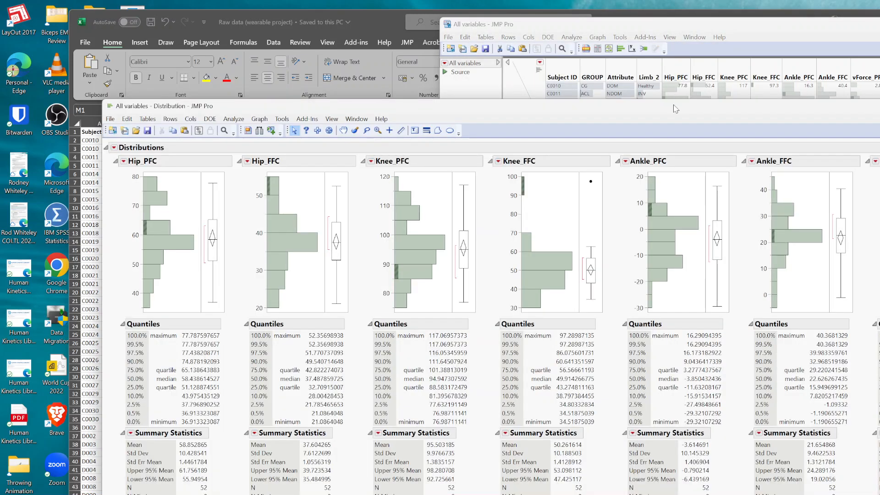
- Highlight the upper bars of the Hip_PFC histogram in turn to examine where those rows fall in the other distributions
drag(675, 108, 673, 32)
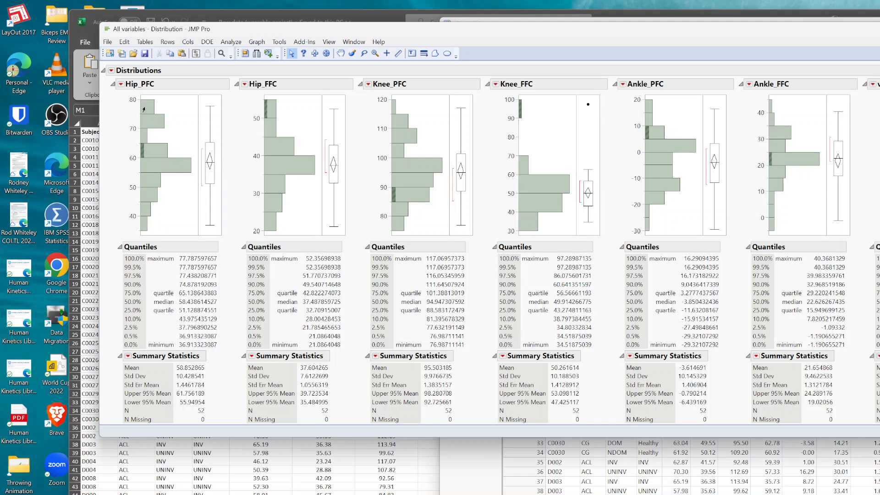
click(143, 109)
click(146, 124)
click(143, 137)
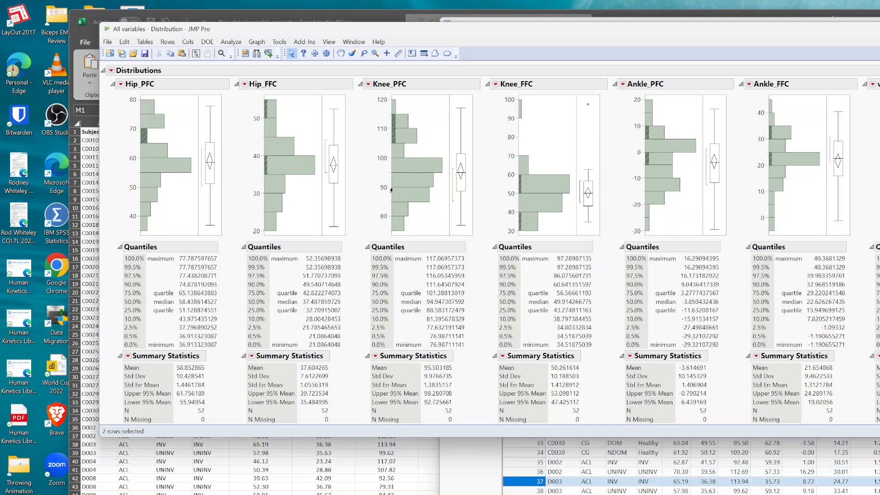
- Select the outlier point in the Knee_FFC box plot and look through the data table before returning to the Distribution report
click(746, 451)
drag(761, 23, 863, 77)
click(671, 40)
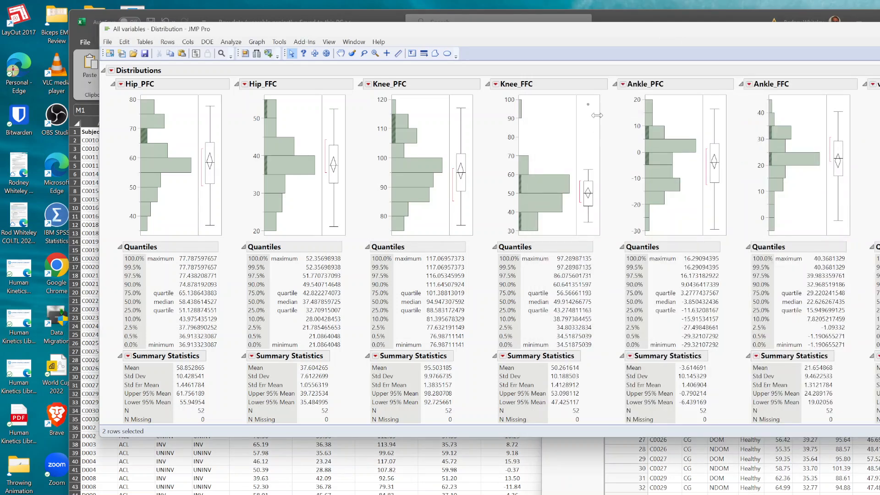
click(587, 105)
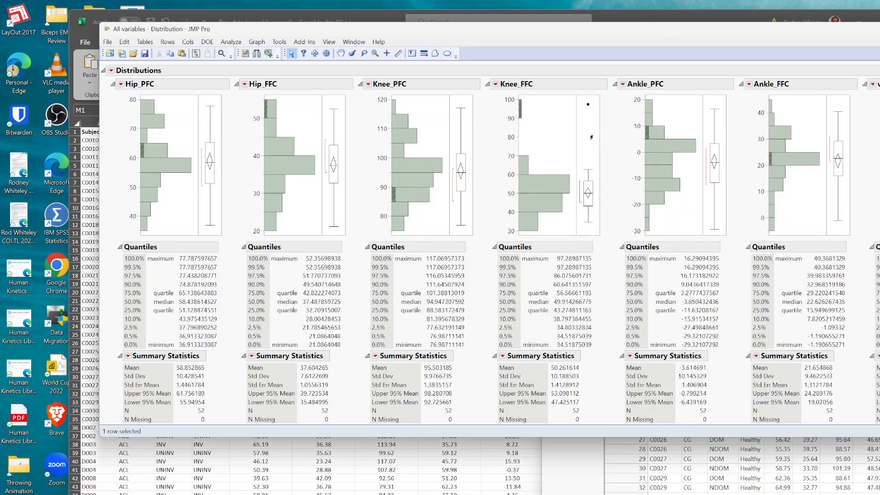
key(alt+Tab)
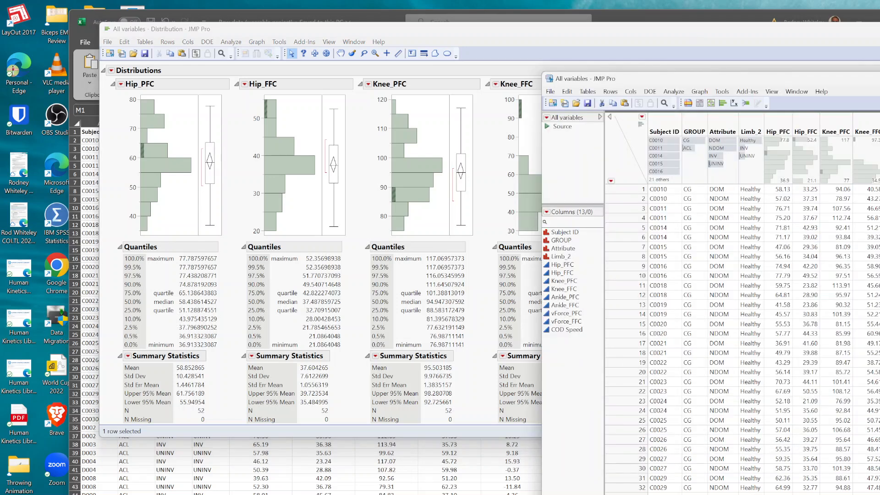
scroll(863, 468, down, 3)
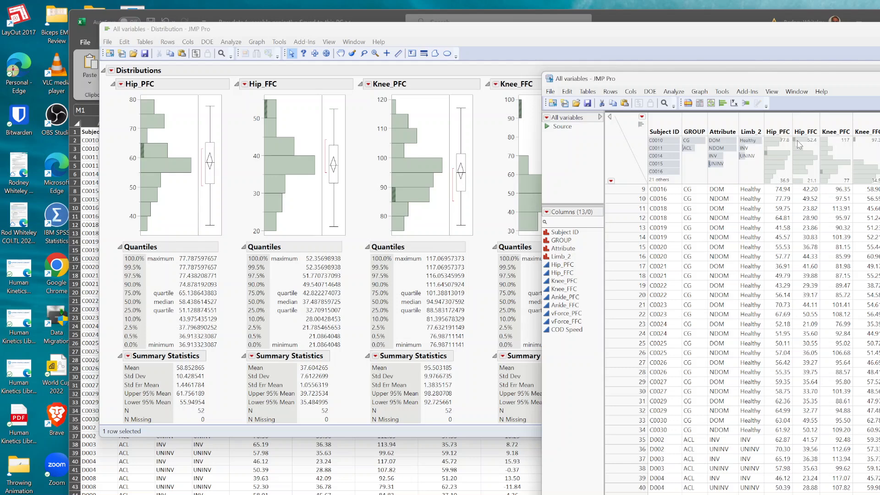
click(648, 36)
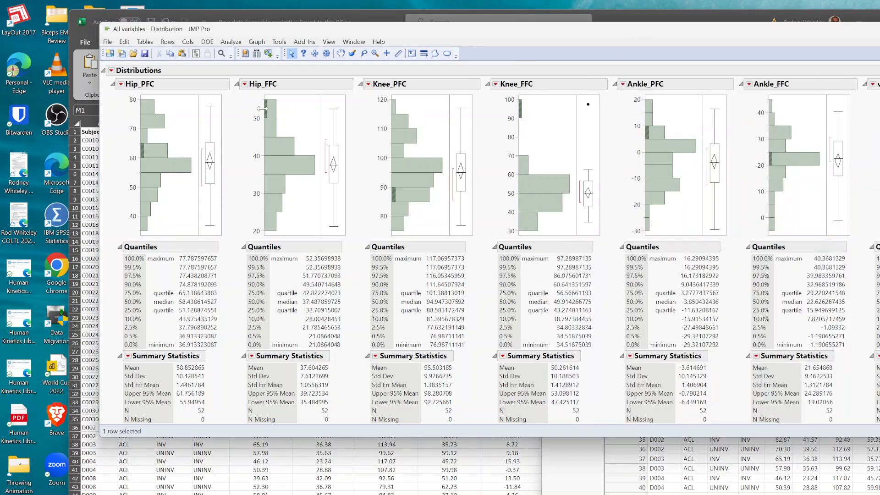
click(231, 41)
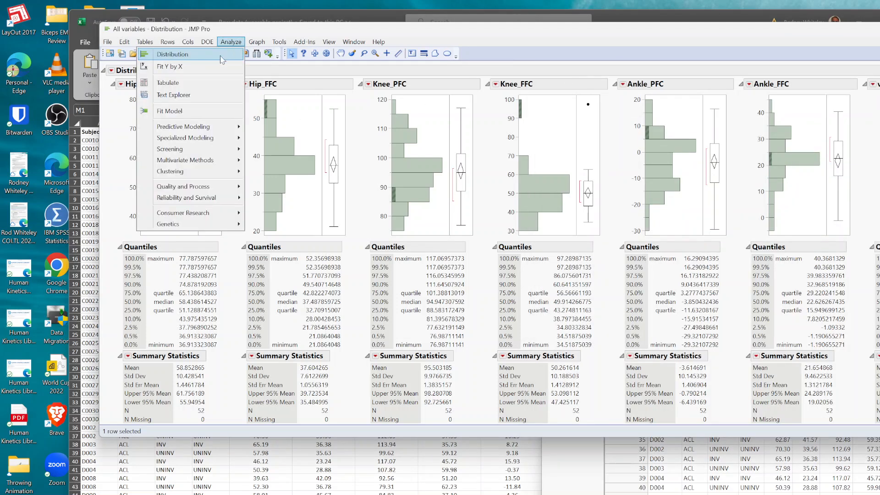
click(222, 58)
click(164, 150)
click(165, 134)
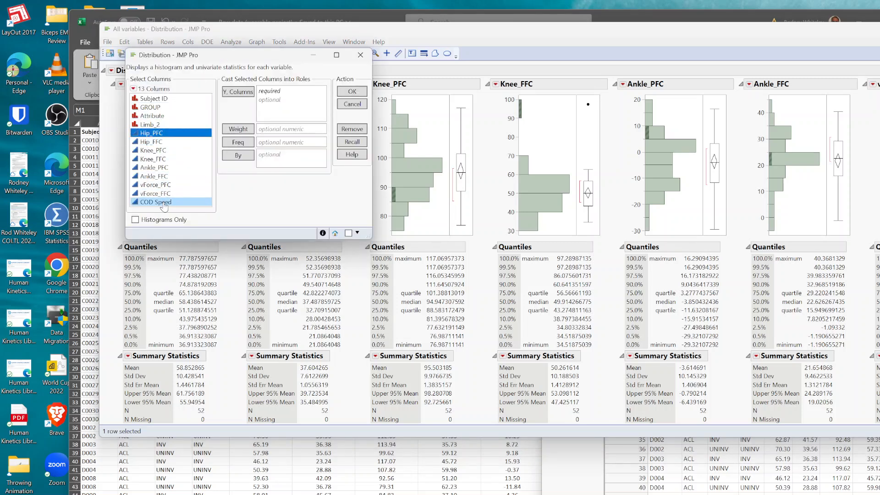
shift+click(165, 202)
click(237, 91)
click(174, 125)
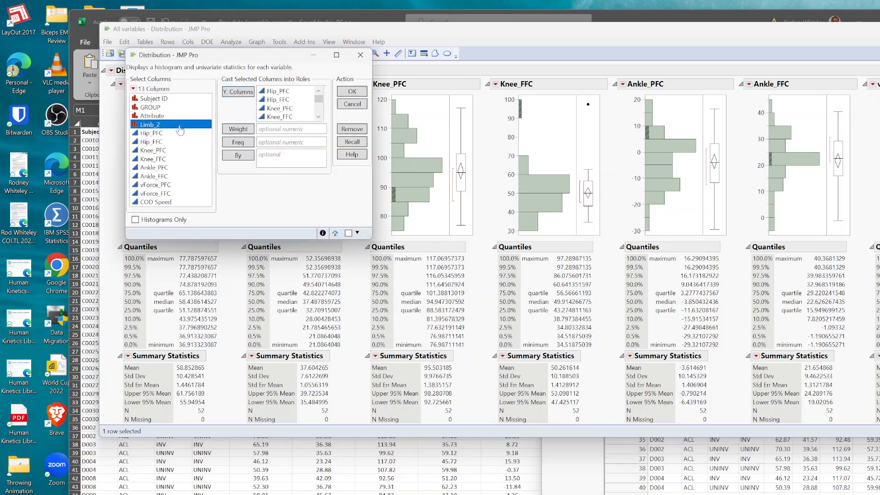
click(242, 158)
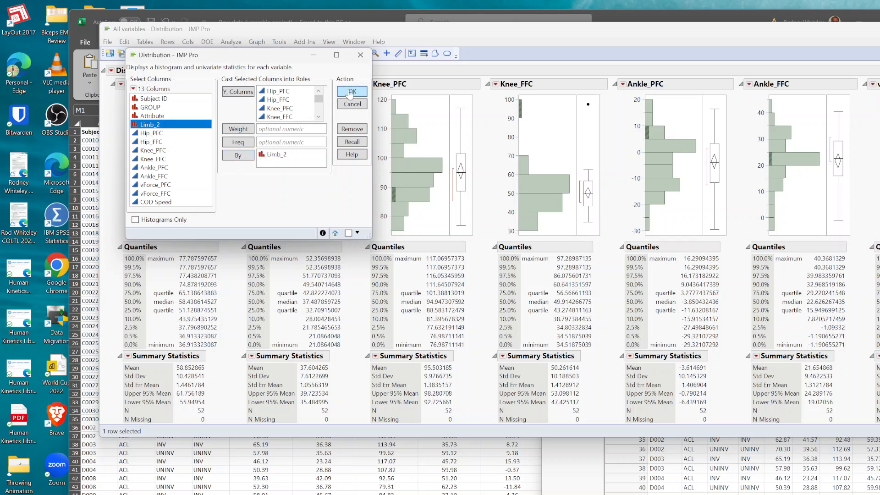
click(360, 54)
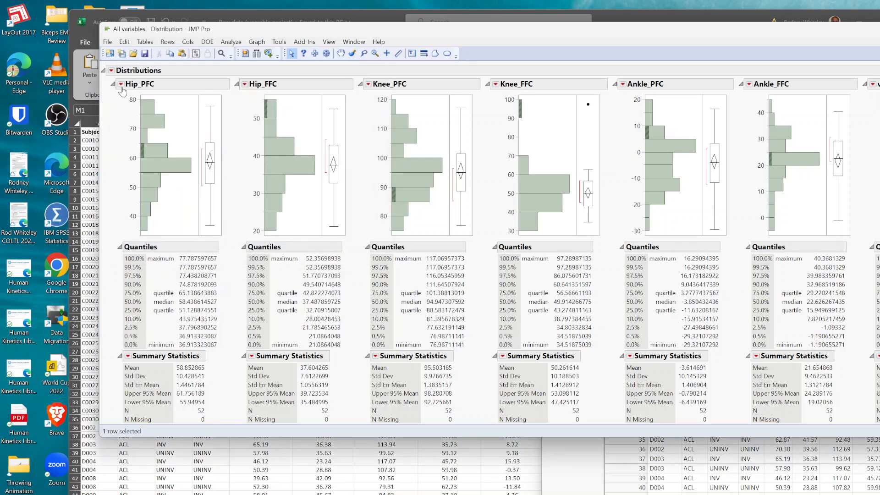
- Try a Normal Quantile Plot on the Hip_PFC distribution alone and remove it again
click(122, 85)
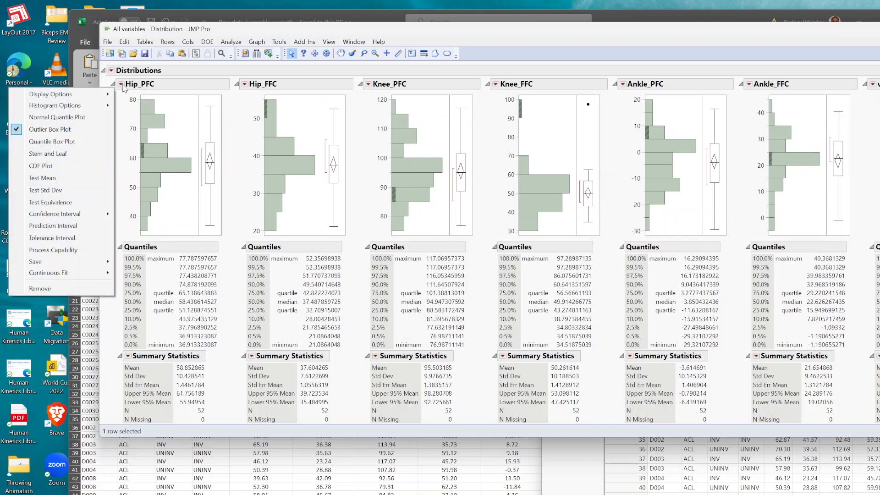
click(105, 118)
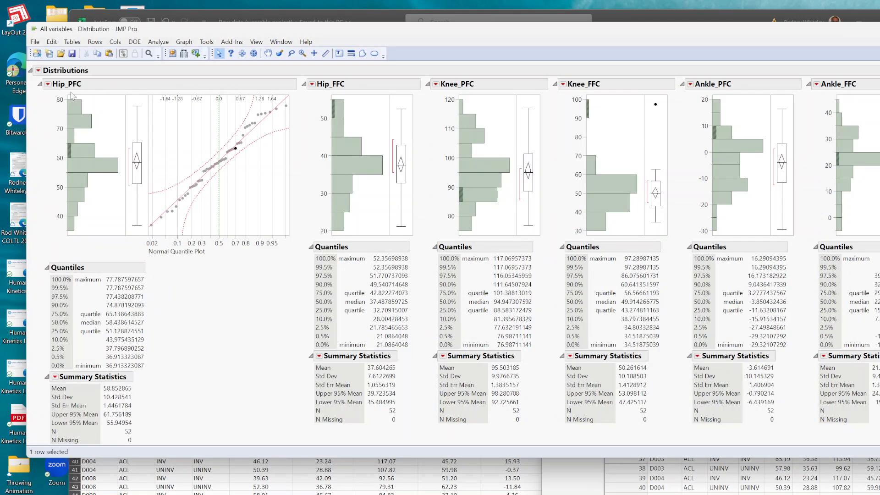
click(48, 85)
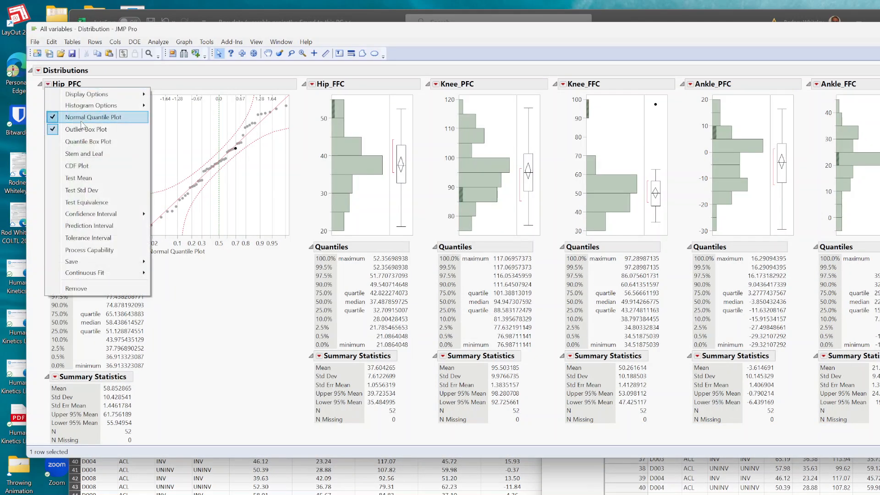
click(83, 120)
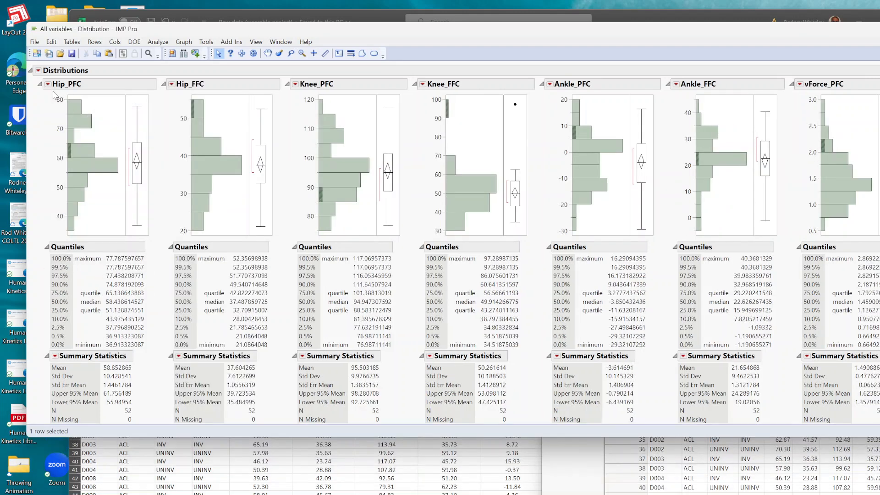
- Add a Normal Quantile Plot to every variable in the Distribution report at once
click(48, 85)
ctrl+click(85, 116)
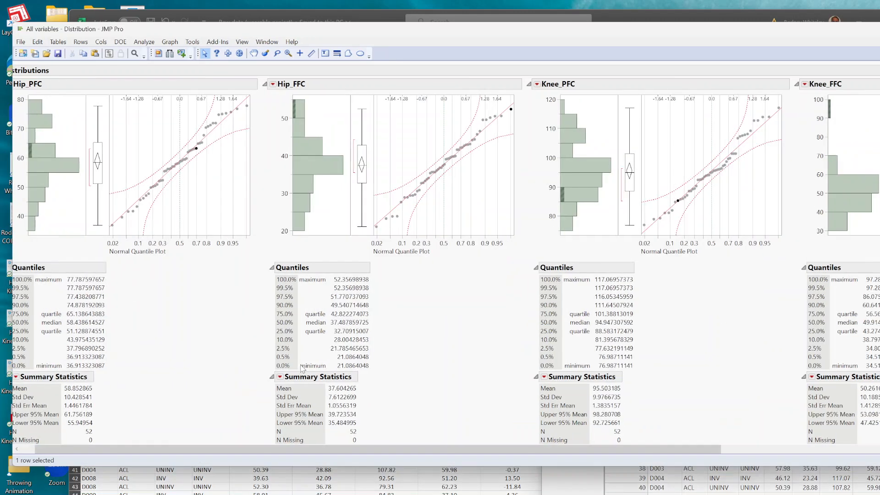
- Fit a normal distribution to the Hip_PFC variable alone
drag(356, 450, 201, 447)
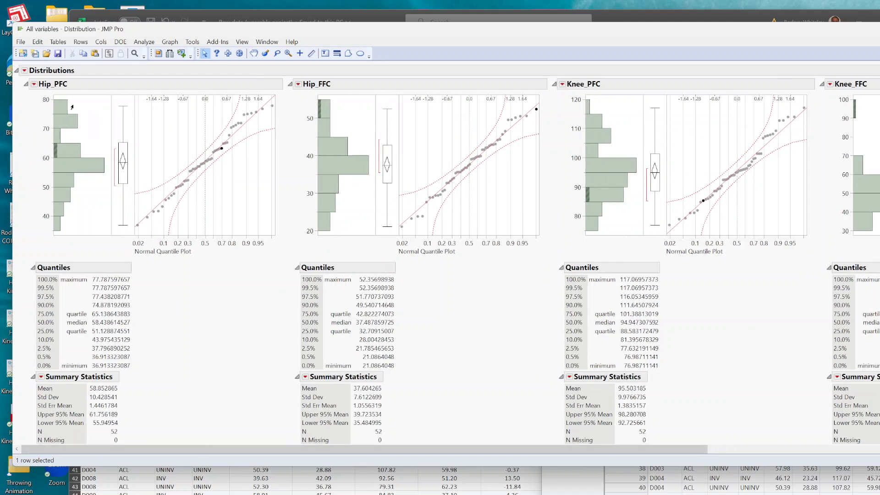
click(34, 85)
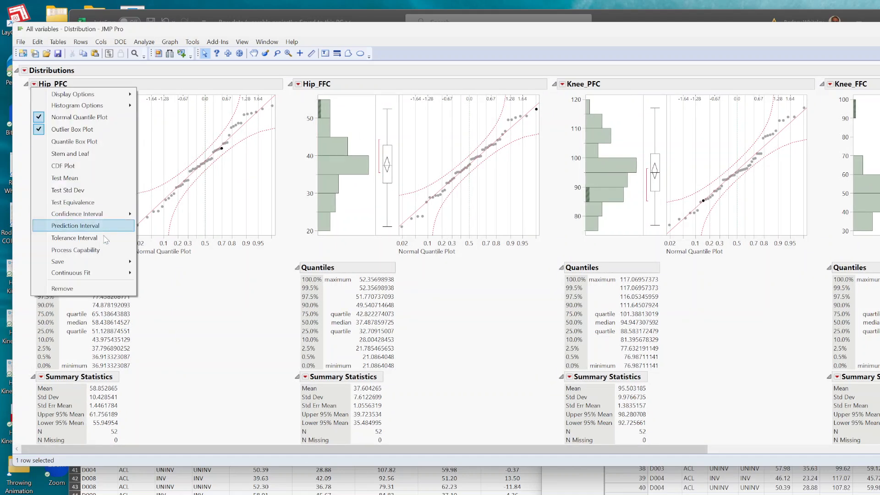
mouse_move(113, 273)
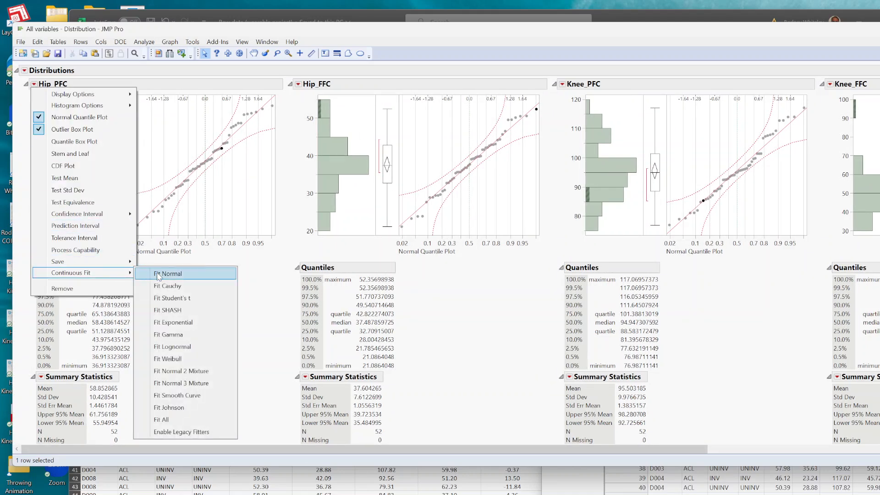
click(158, 275)
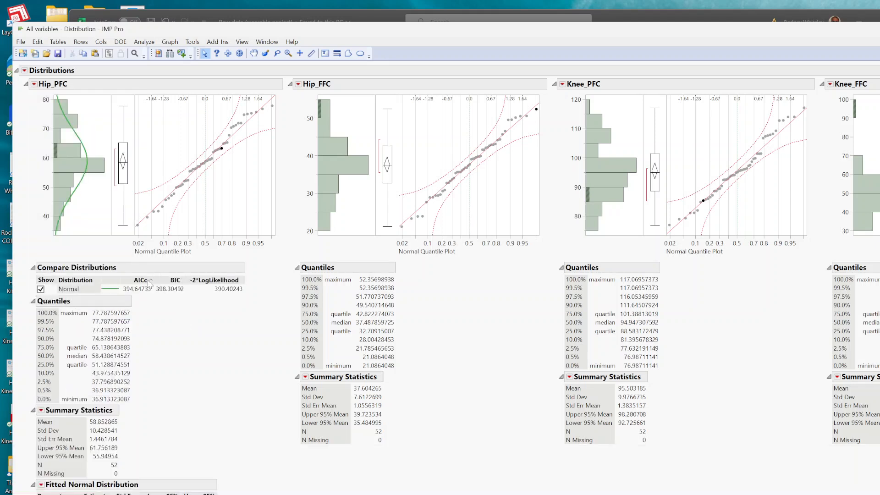
- Fit a normal distribution to every variable in the Distribution report at once
click(34, 85)
mouse_move(115, 272)
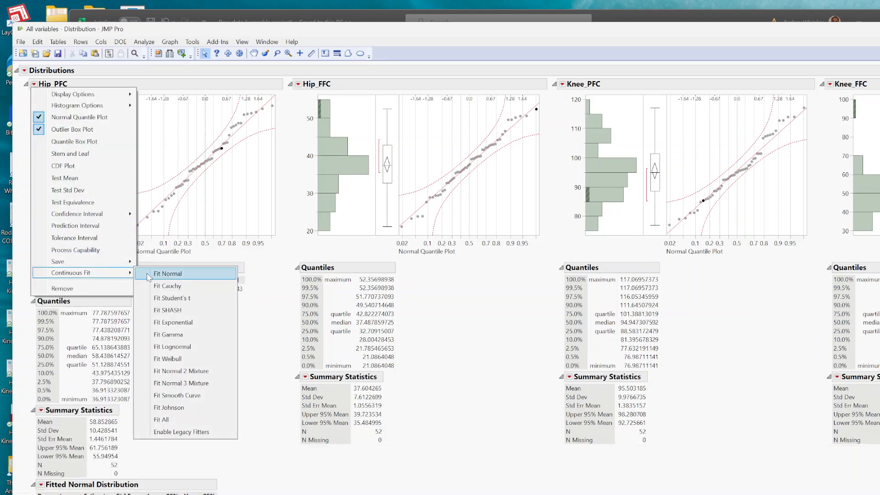
ctrl+click(148, 278)
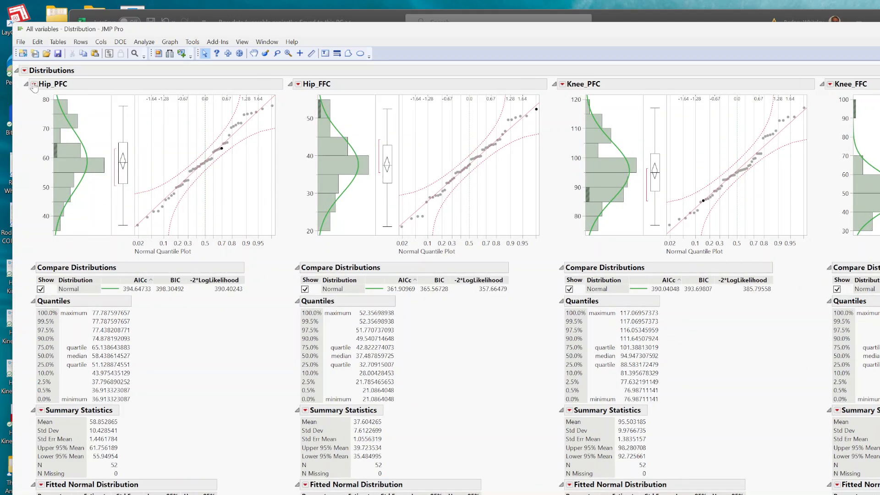
click(34, 85)
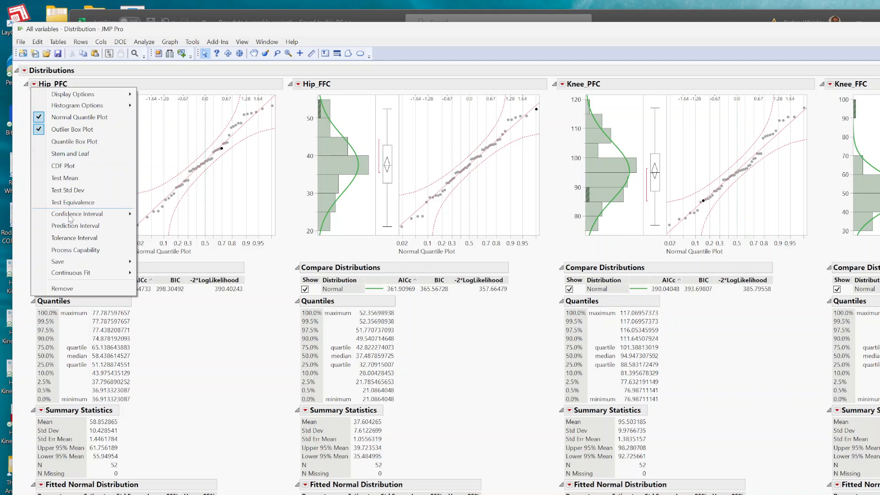
mouse_move(84, 274)
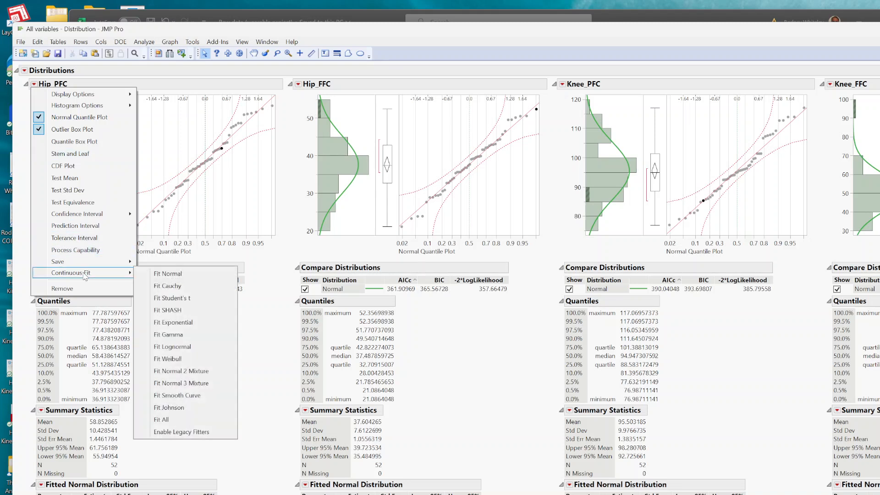
click(159, 275)
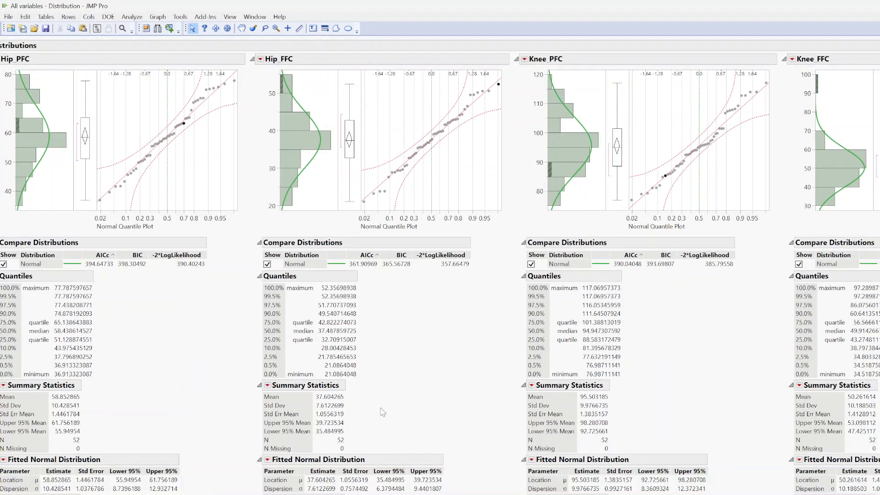
- Add a goodness-of-fit test to every variable's fitted normal distribution and look across the report through vForce_PFC
scroll(440, 267, left, 1)
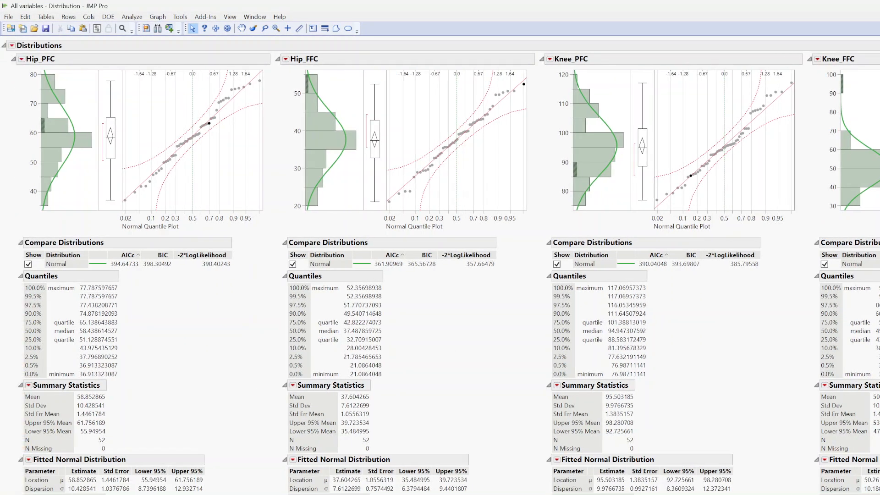
click(29, 460)
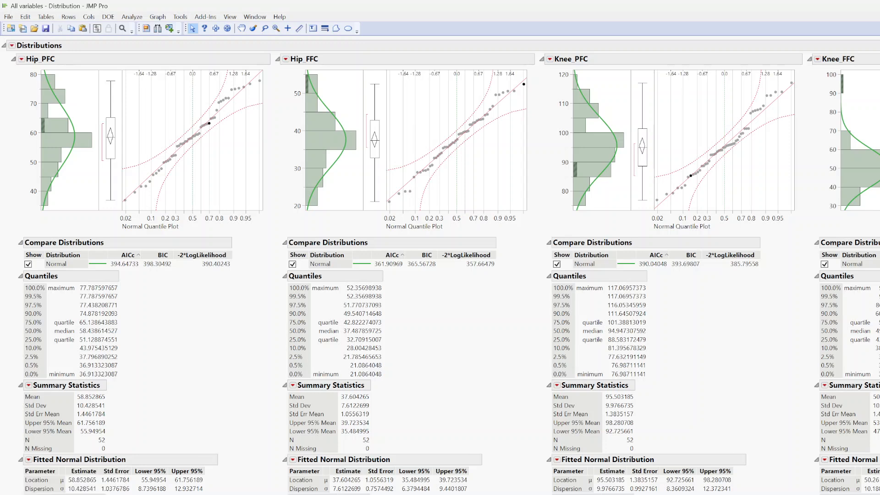
scroll(440, 275, right, 20)
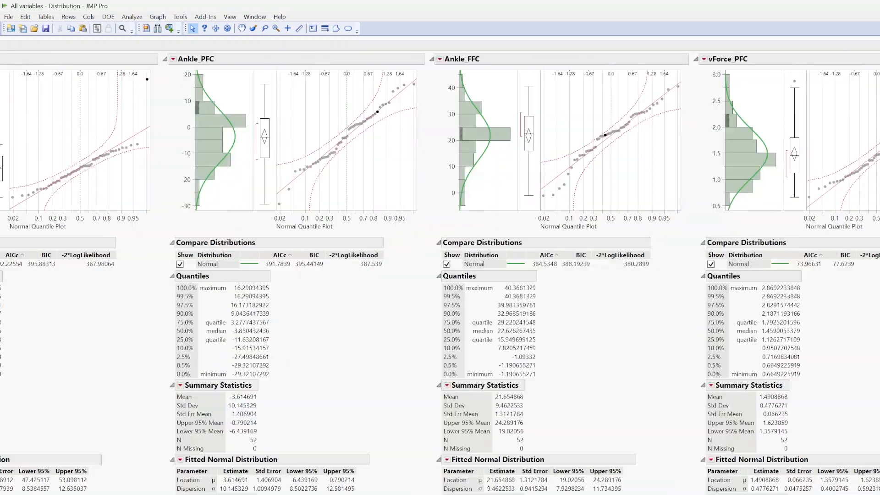
scroll(439, 275, left, 20)
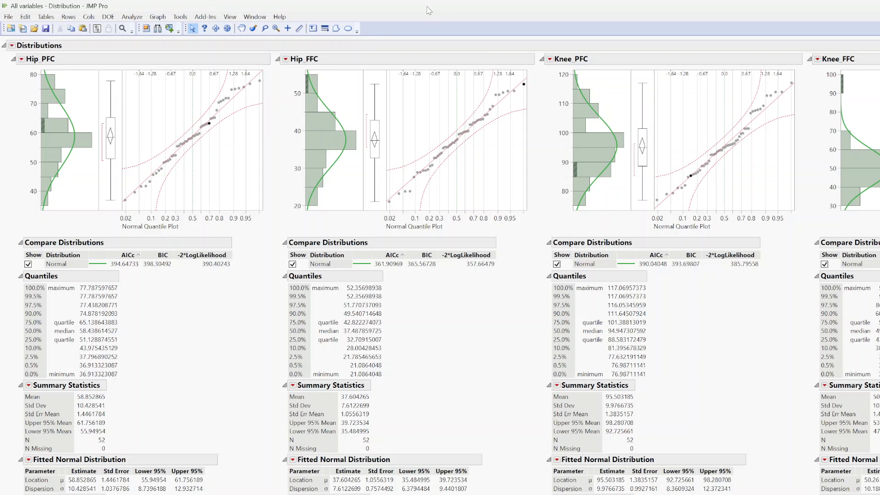
- Highlight the uppermost Hip_PFC histogram bar and save the report to a journal, collapsing its Distributions outline
click(91, 88)
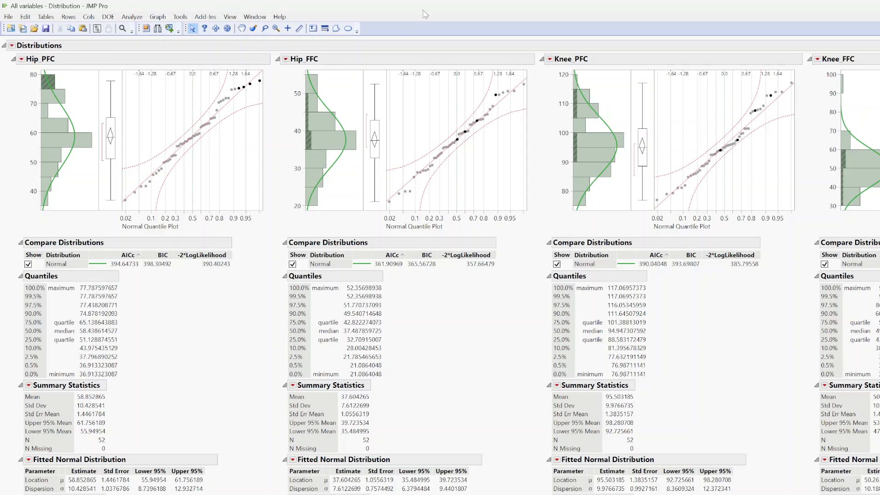
key(ctrl+j)
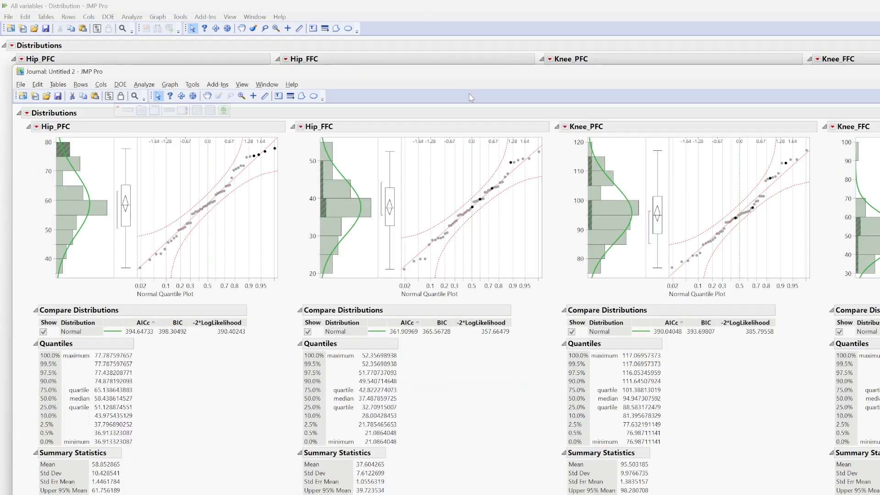
drag(479, 74, 613, 95)
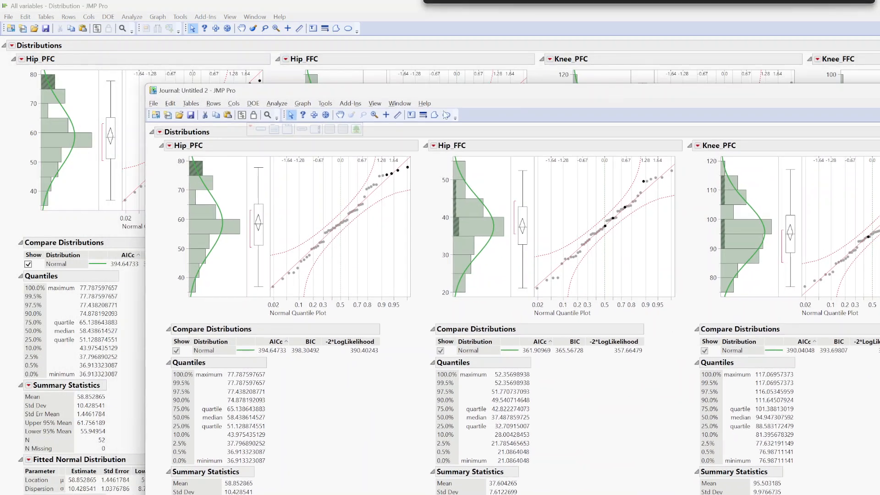
drag(405, 95, 510, 106)
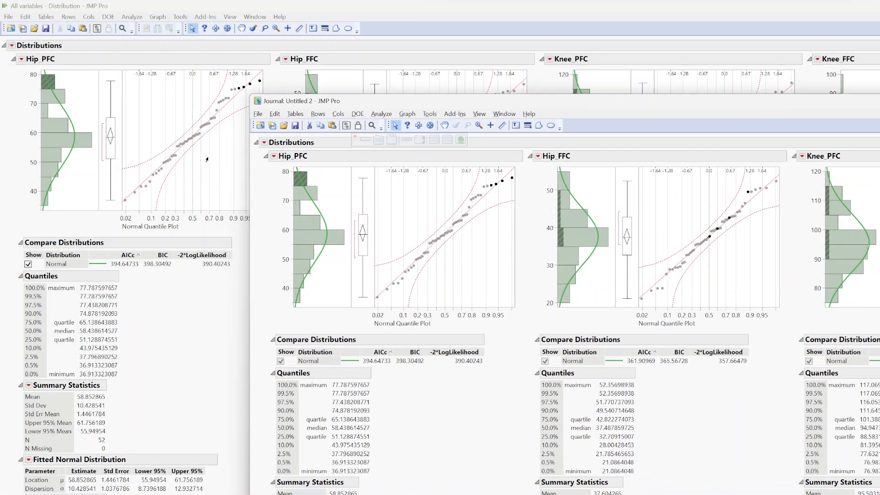
click(255, 142)
drag(390, 107, 603, 165)
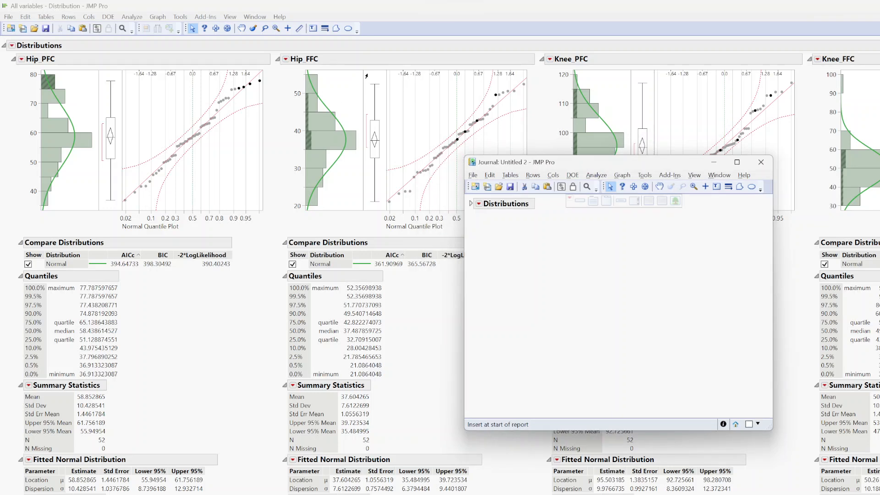
click(583, 11)
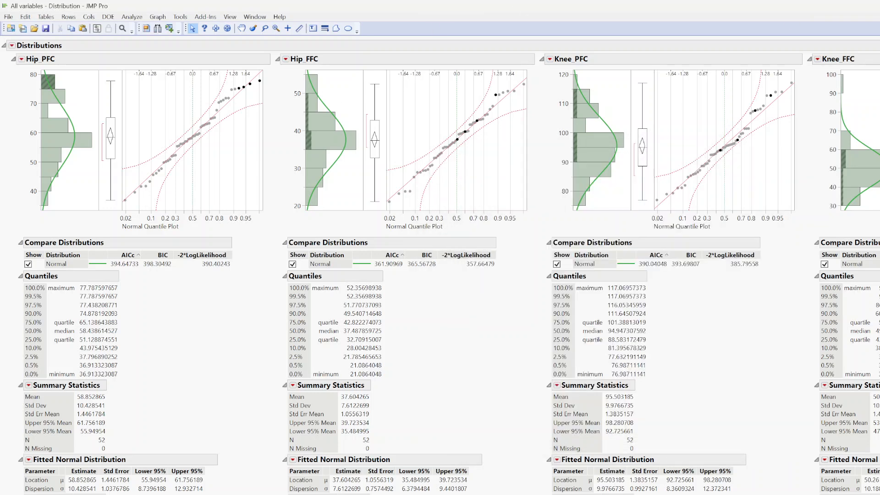
- From the data table, run a Distribution analysis on Hip_PFC through COD Speed, grouped by Limb_2
click(876, 6)
double_click(758, 76)
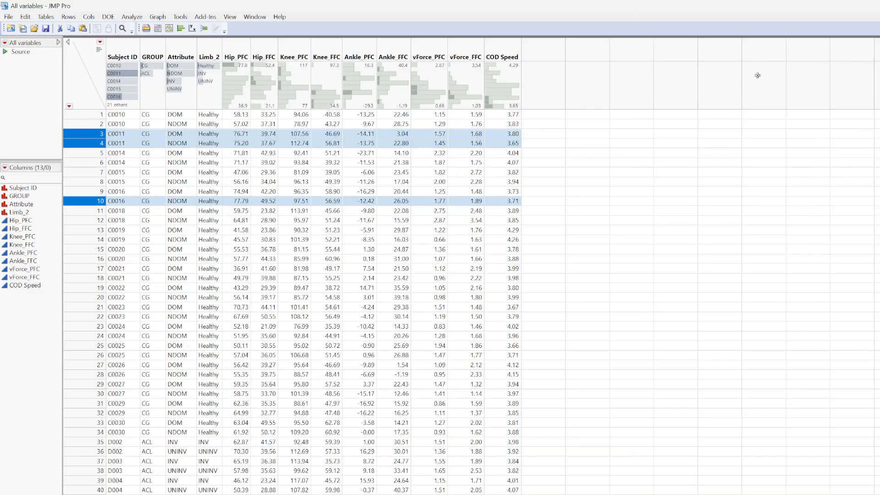
click(131, 17)
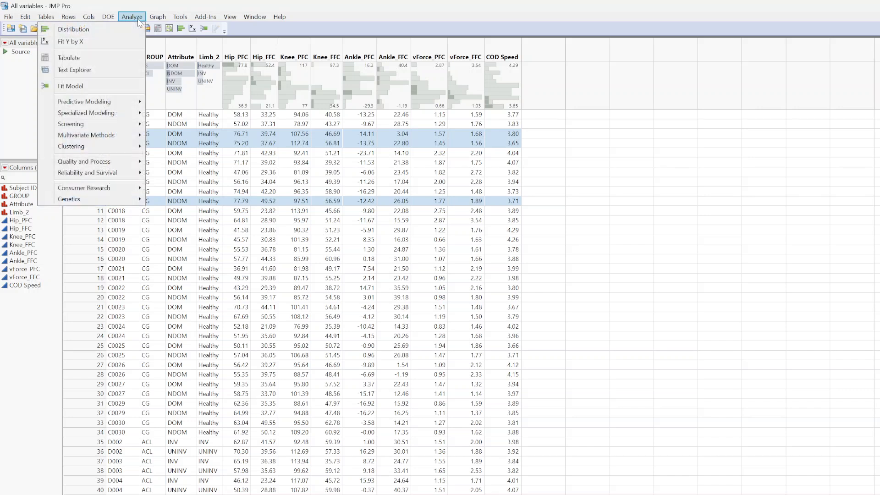
click(68, 28)
click(593, 183)
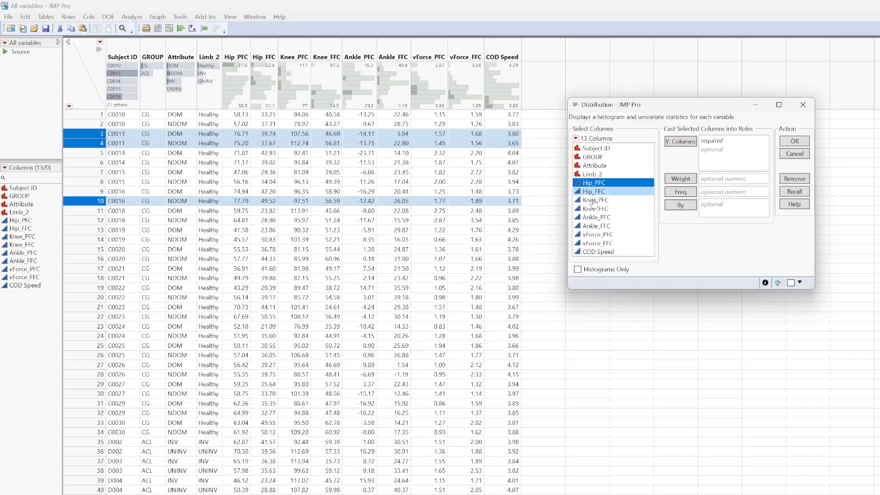
shift+click(595, 251)
click(683, 146)
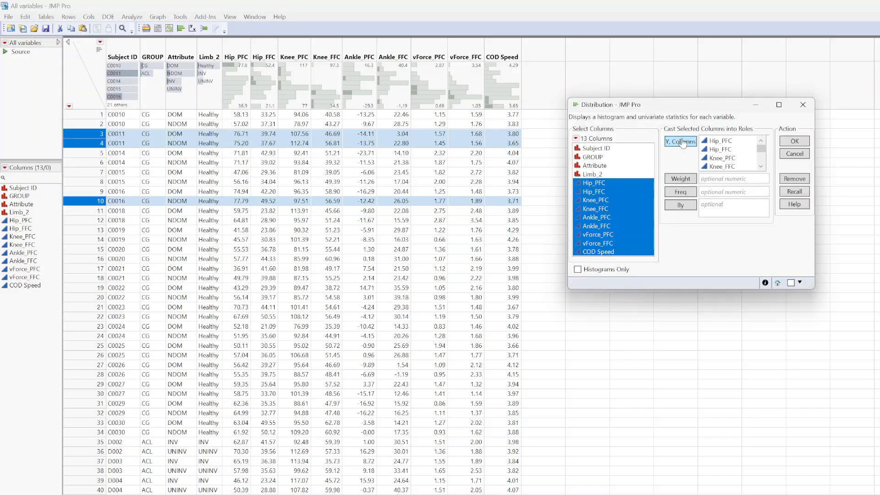
click(603, 175)
click(680, 205)
click(794, 142)
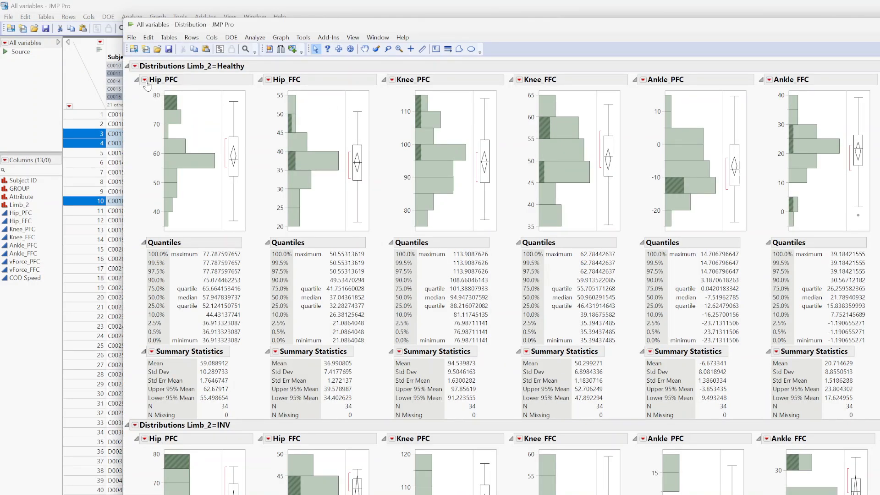
- Add a Normal Quantile Plot and a fitted normal distribution to every variable in all Limb_2 groups
click(144, 80)
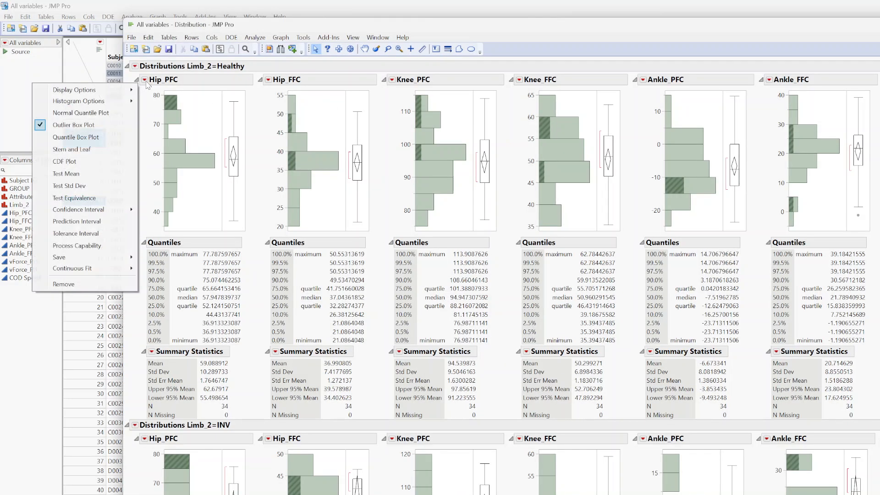
click(111, 113)
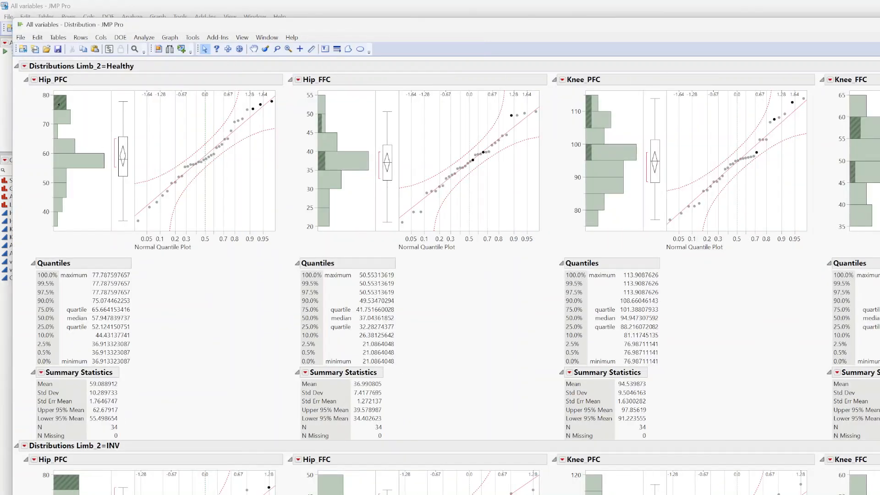
click(32, 80)
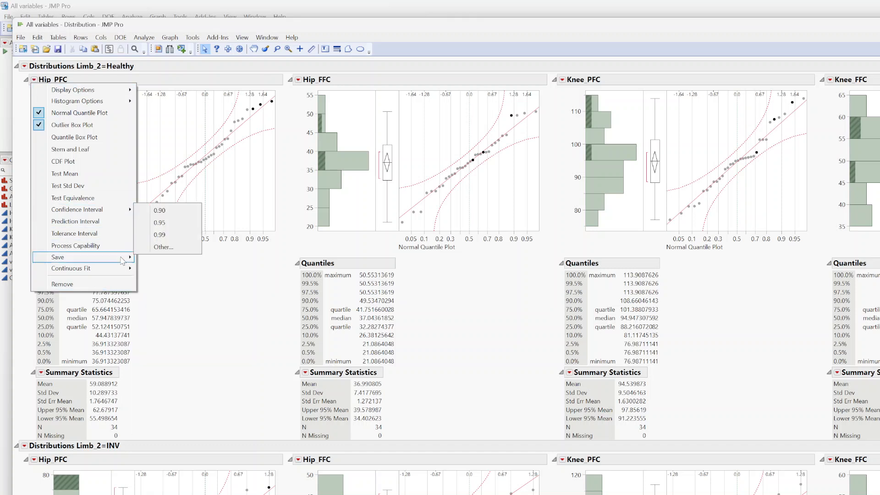
mouse_move(120, 274)
click(189, 271)
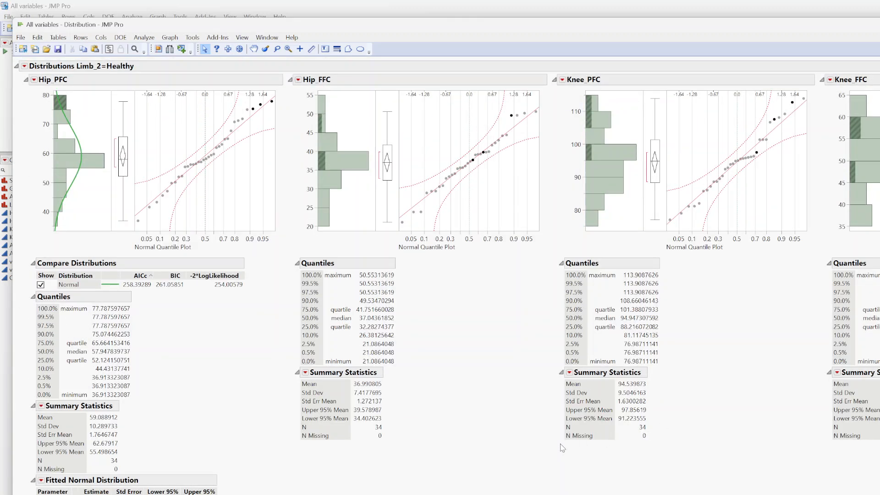
click(34, 81)
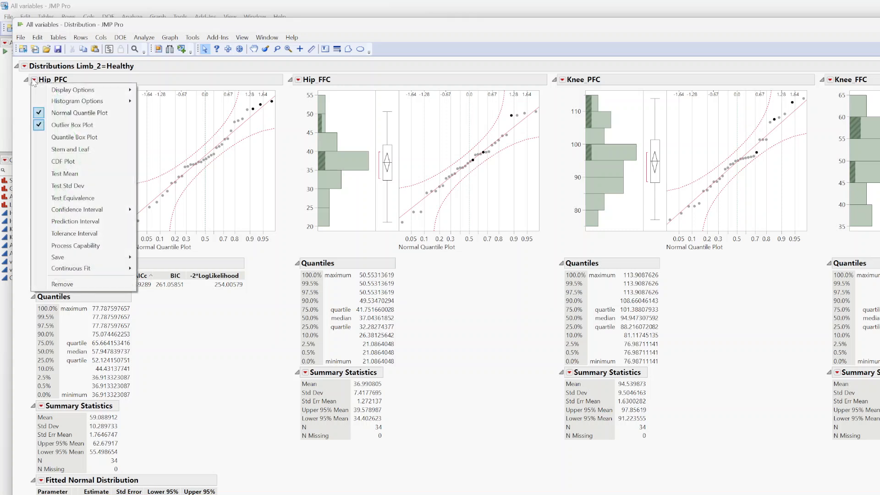
mouse_move(91, 268)
ctrl+click(151, 270)
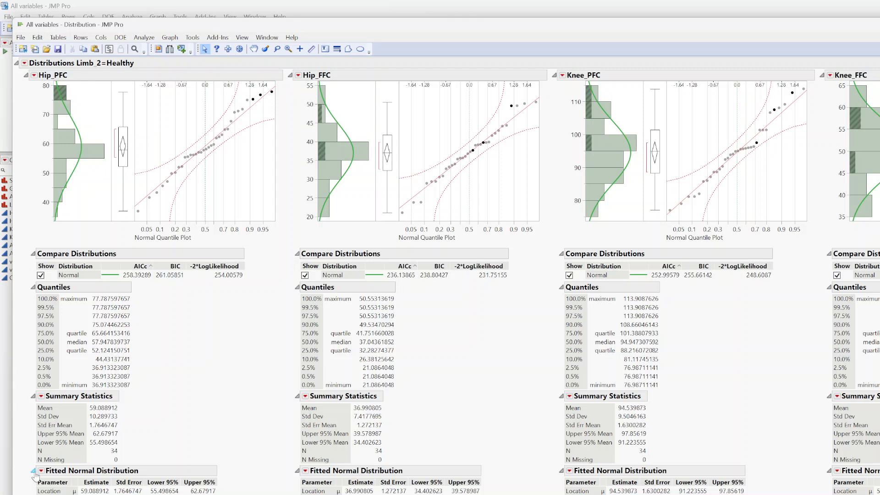
- Add goodness-of-fit tests to all fitted normal distributions and look through the results for the Limb_2 groups
click(41, 471)
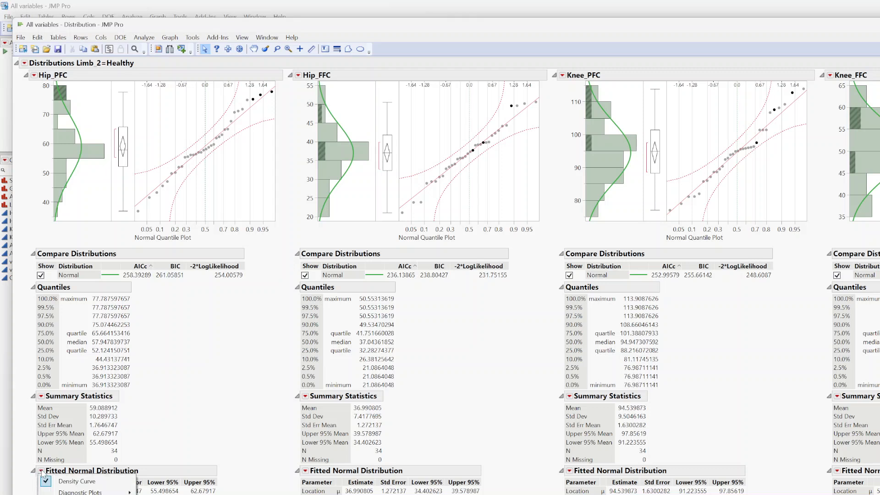
click(80, 494)
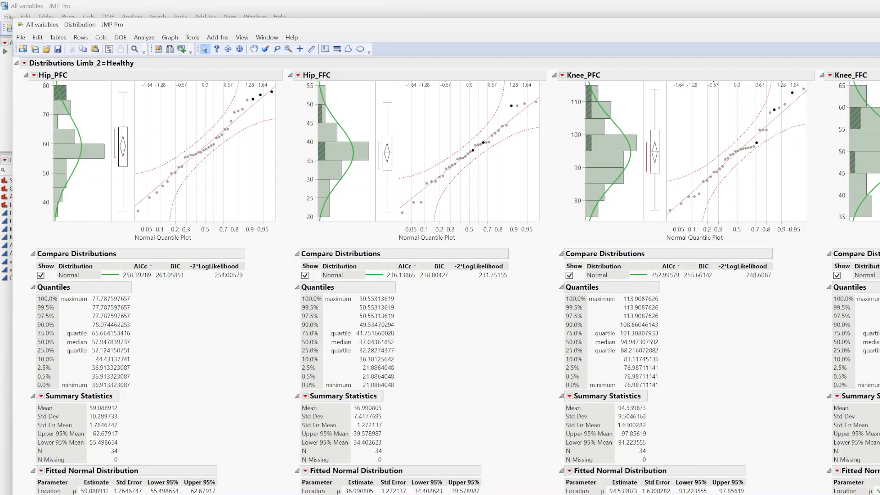
scroll(129, 491, down, 10)
scroll(273, 468, up, 15)
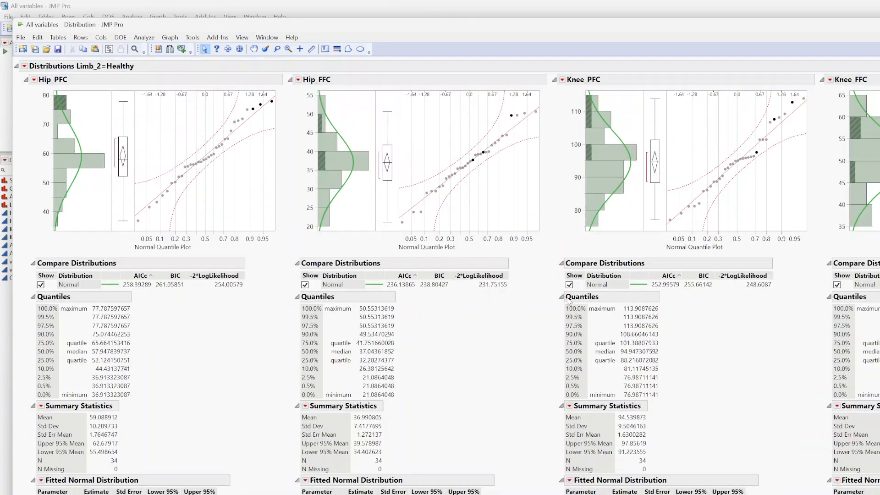
scroll(403, 486, down, 20)
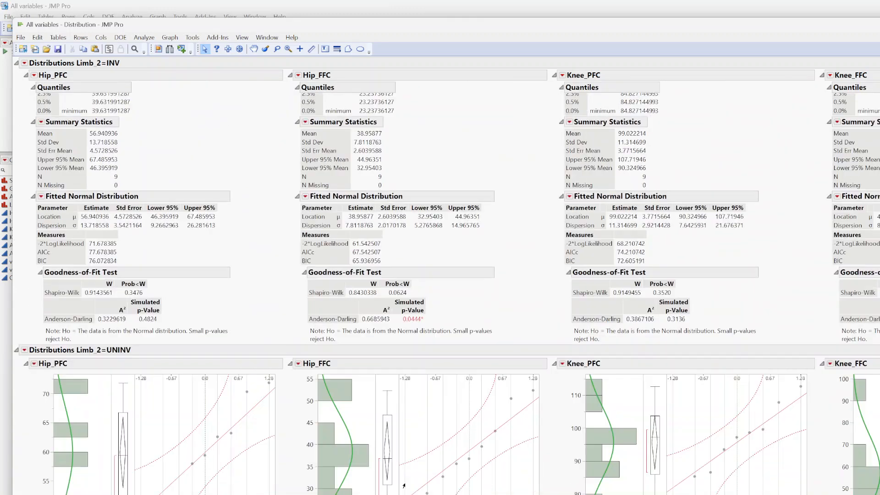
scroll(404, 486, up, 20)
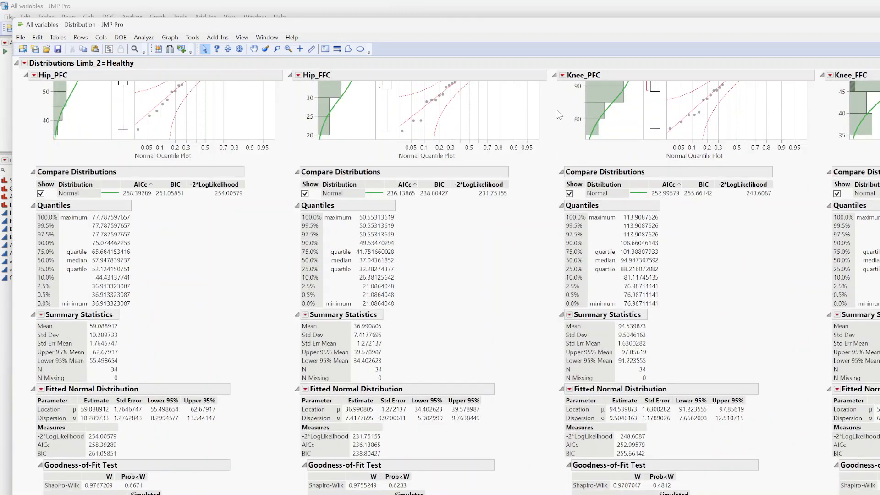
- Save the Limb_2 grouped distributions report to the journal, collapse its Healthy, INV and UNINV outlines, and minimize the journal
scroll(426, 236, up, 3)
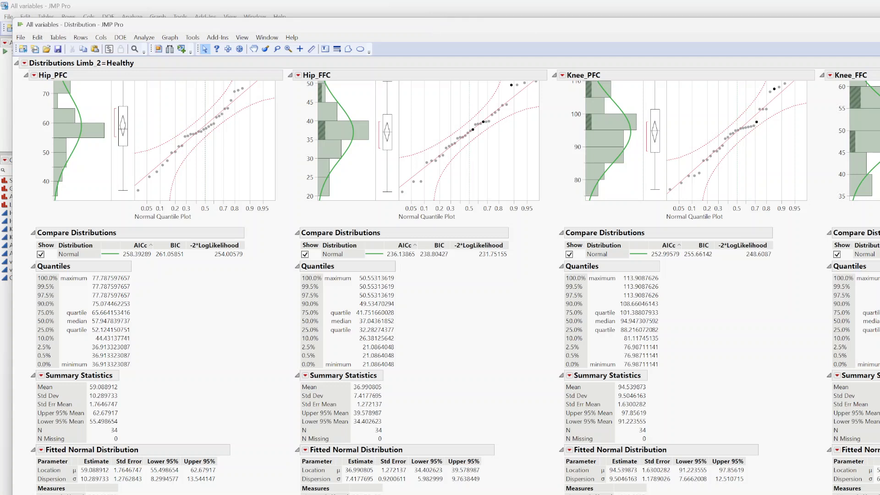
click(651, 7)
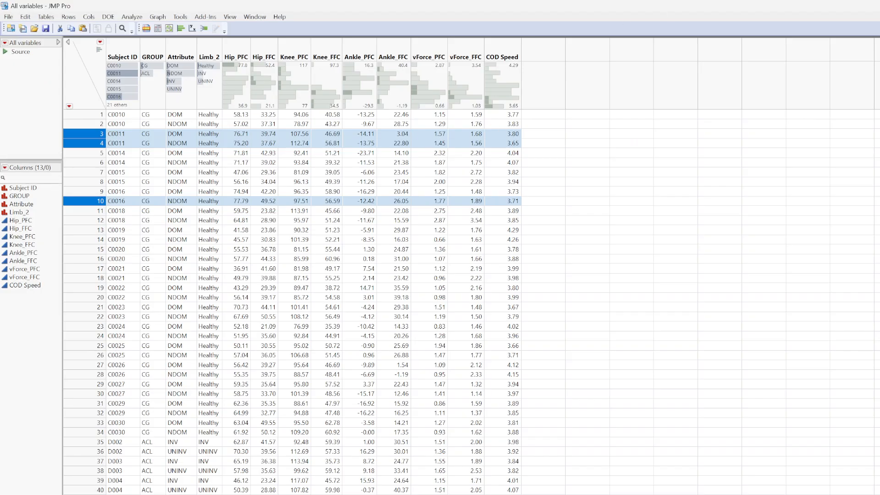
key(alt+Tab)
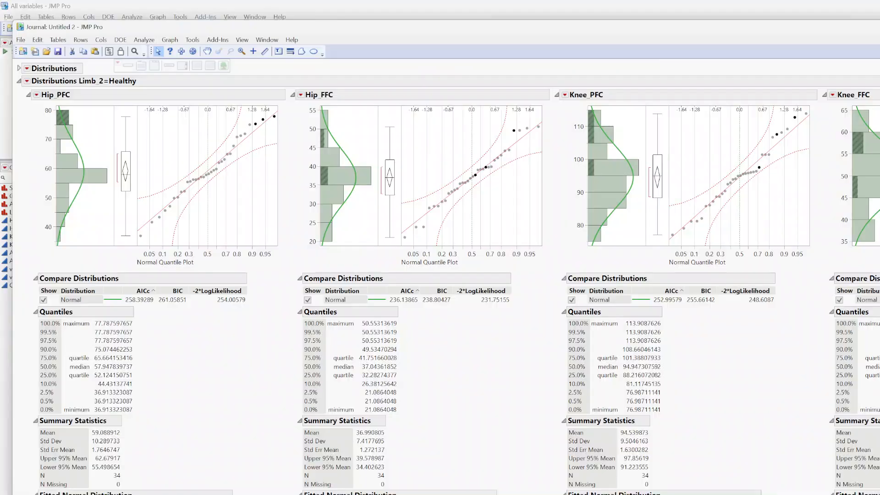
click(18, 80)
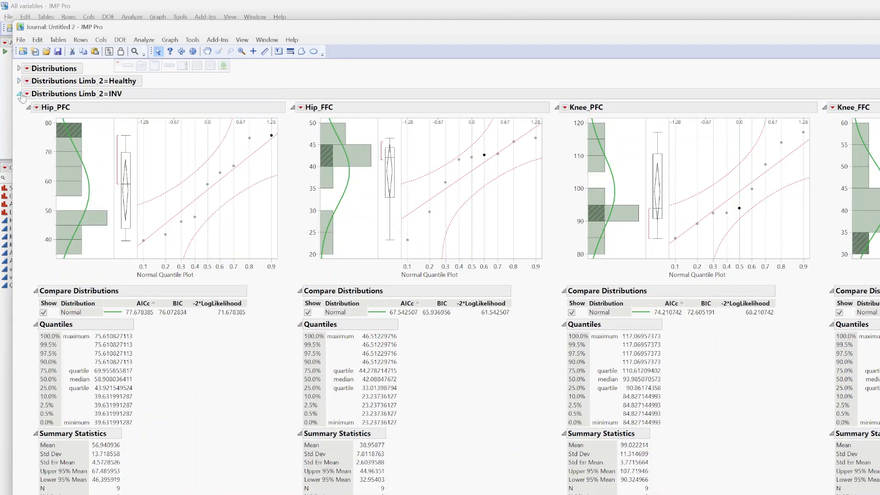
click(19, 93)
click(19, 106)
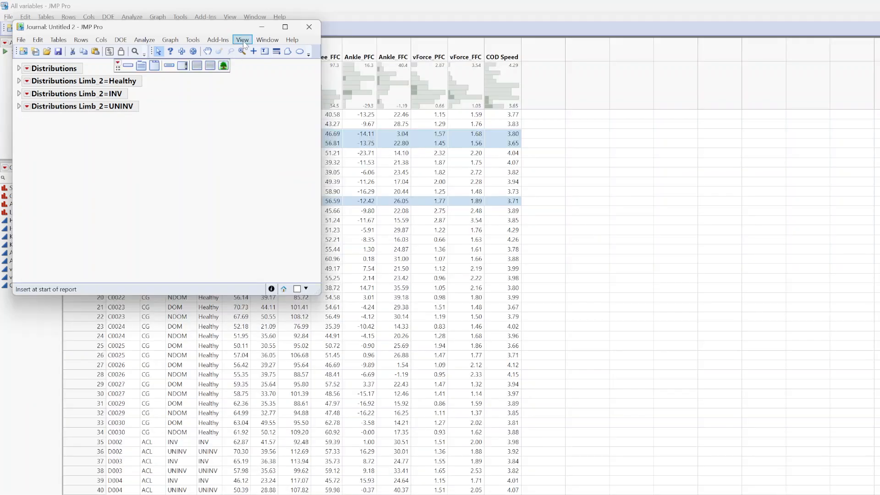
click(262, 27)
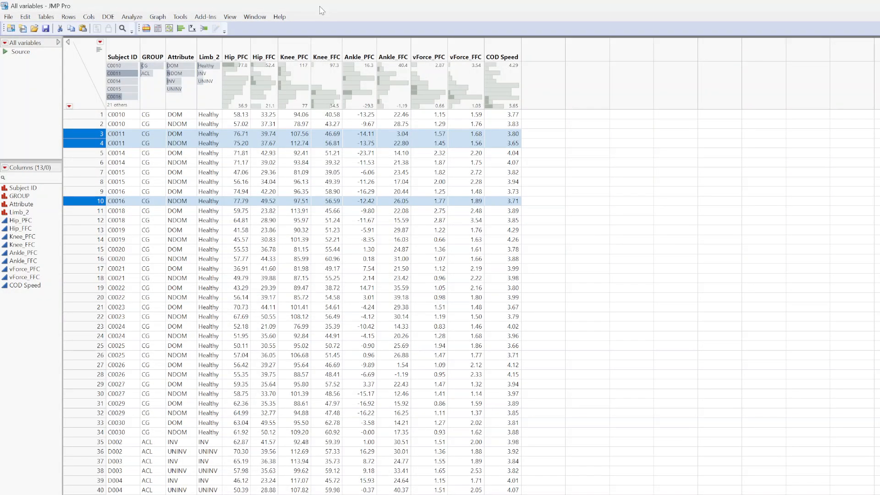
- Start Graph Builder on the data table, enlarge its window and place Hip_PFC on the Y axis
click(158, 16)
click(145, 34)
drag(849, 148, 366, 24)
drag(722, 347, 877, 492)
click(275, 145)
click(282, 148)
drag(282, 147, 397, 169)
click(523, 221)
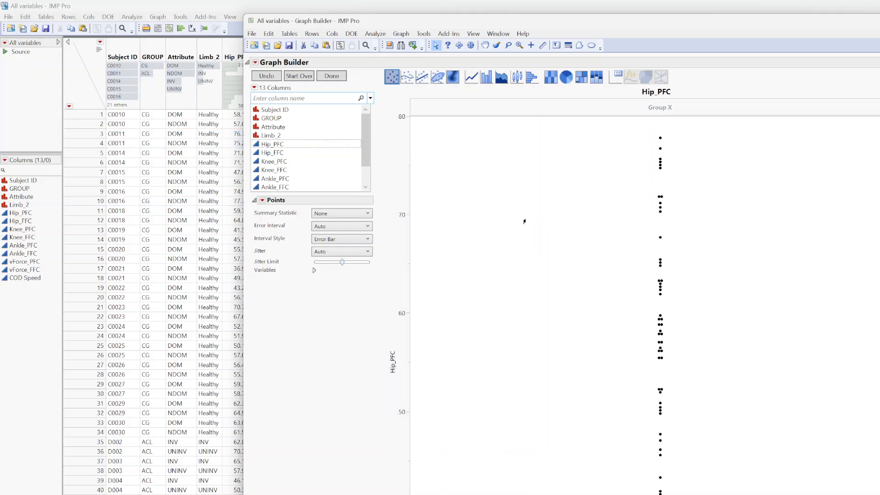
- Add a box plot and a mean line to the Hip_PFC points graph
right_click(524, 222)
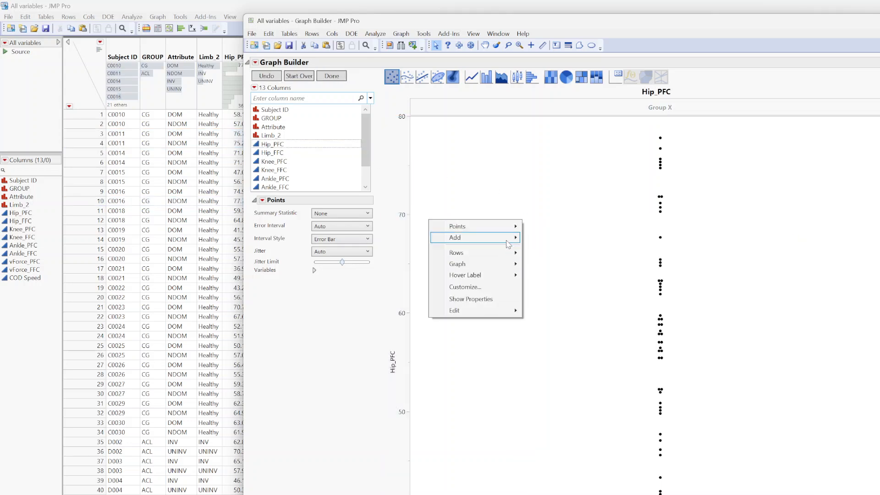
mouse_move(508, 243)
click(379, 263)
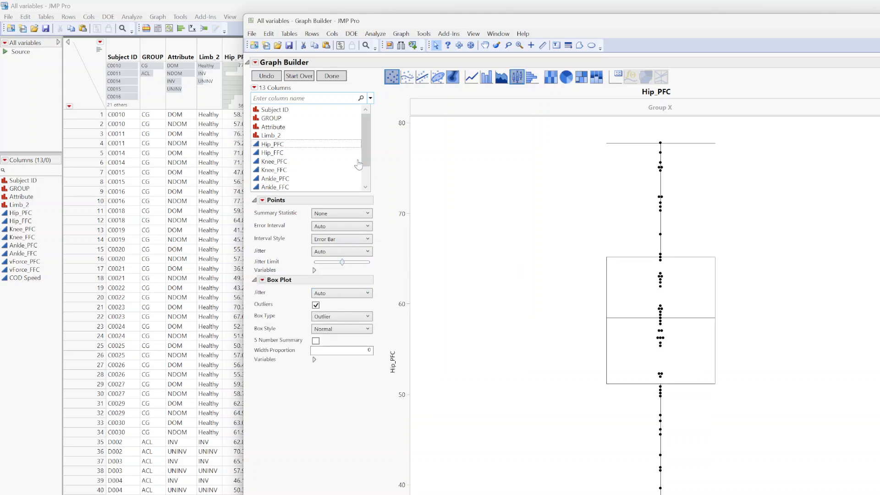
right_click(471, 212)
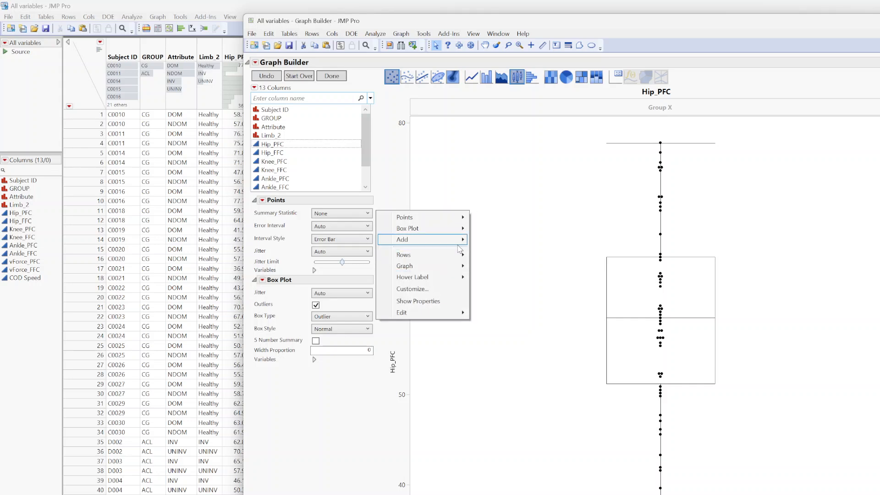
mouse_move(459, 243)
click(340, 290)
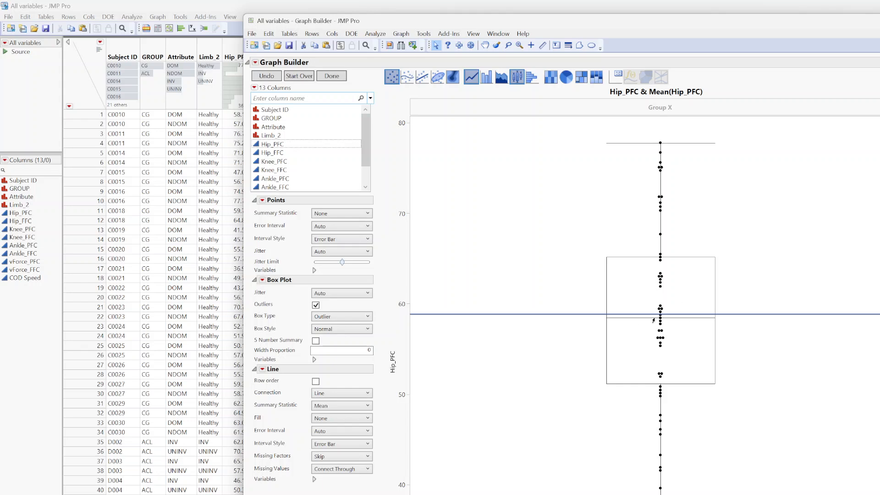
- Customize the graph's markers to use Positive Grid jitter
right_click(462, 236)
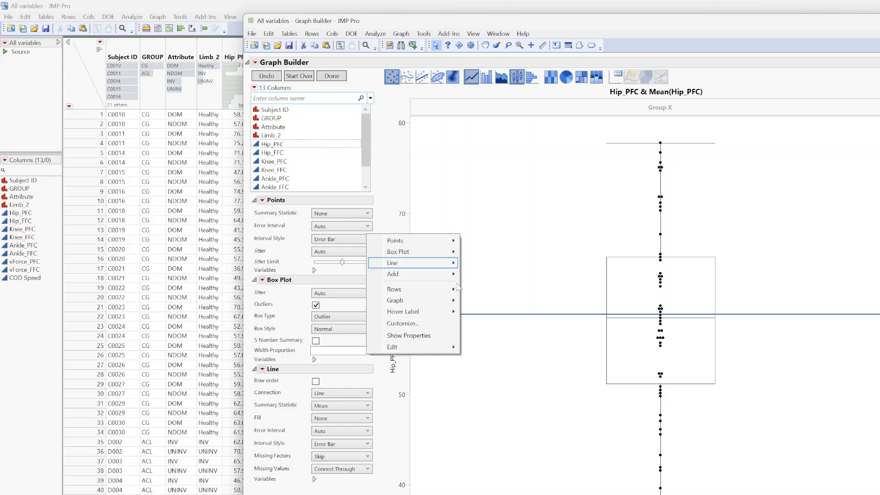
click(447, 328)
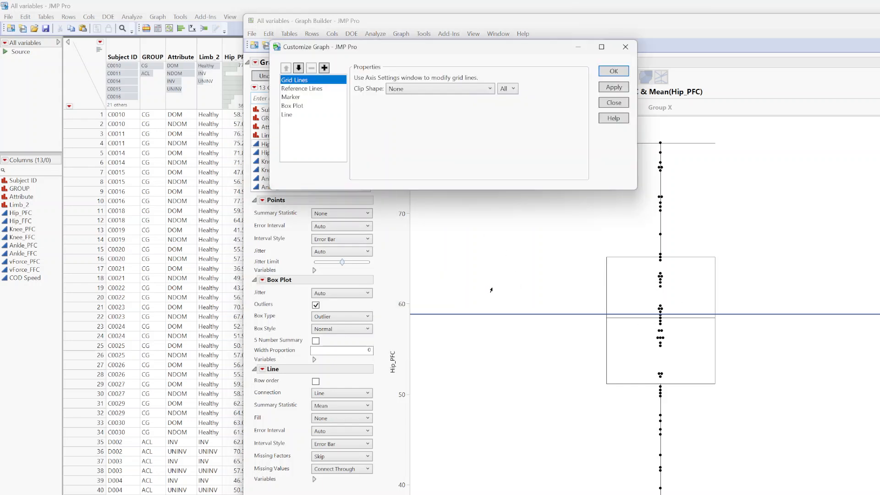
click(303, 97)
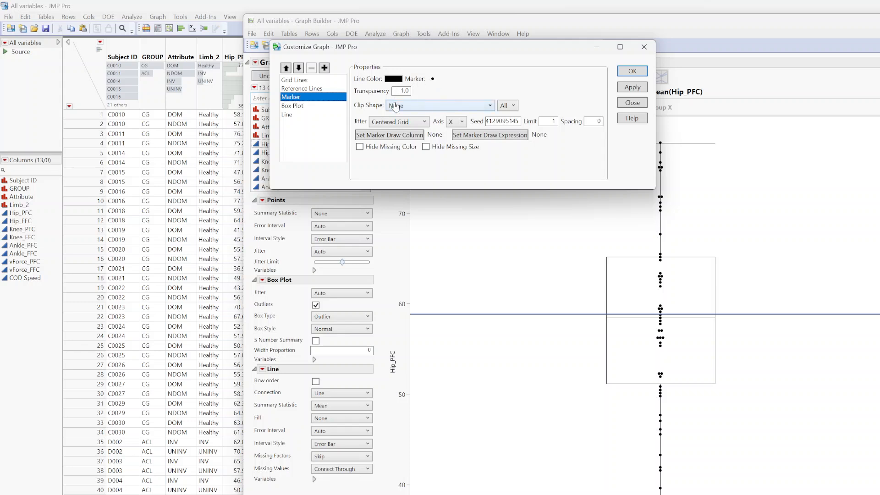
click(412, 123)
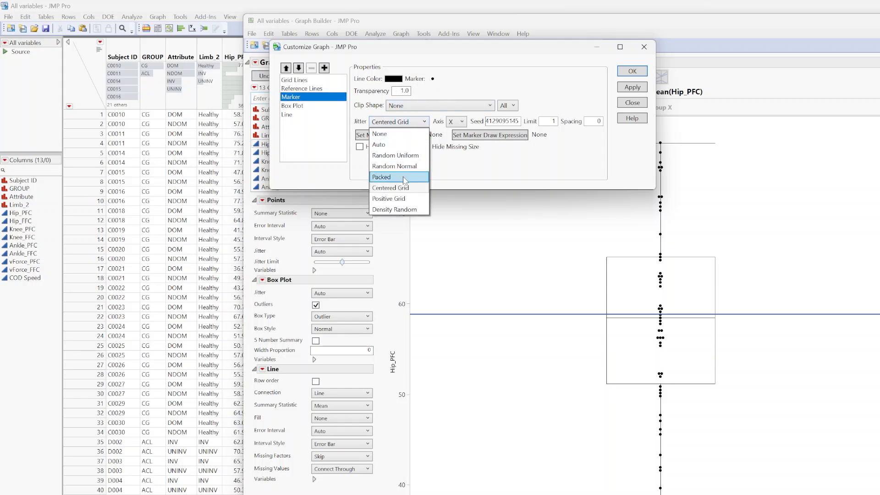
click(388, 199)
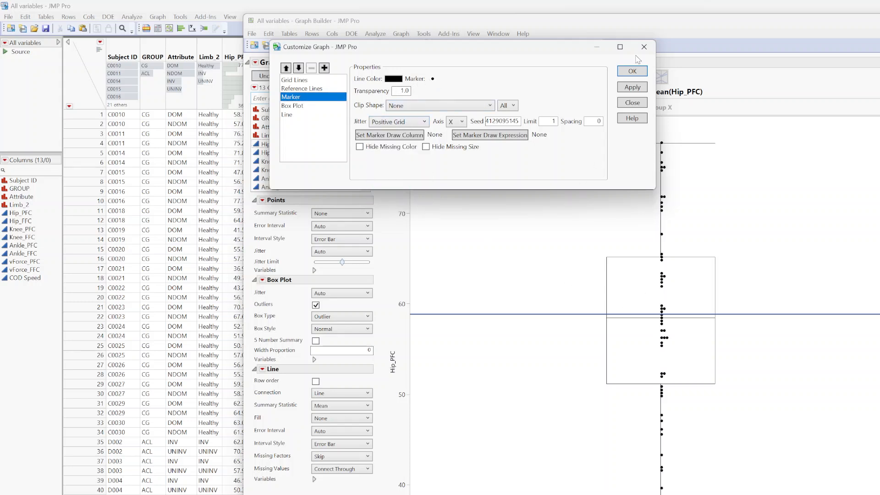
click(632, 71)
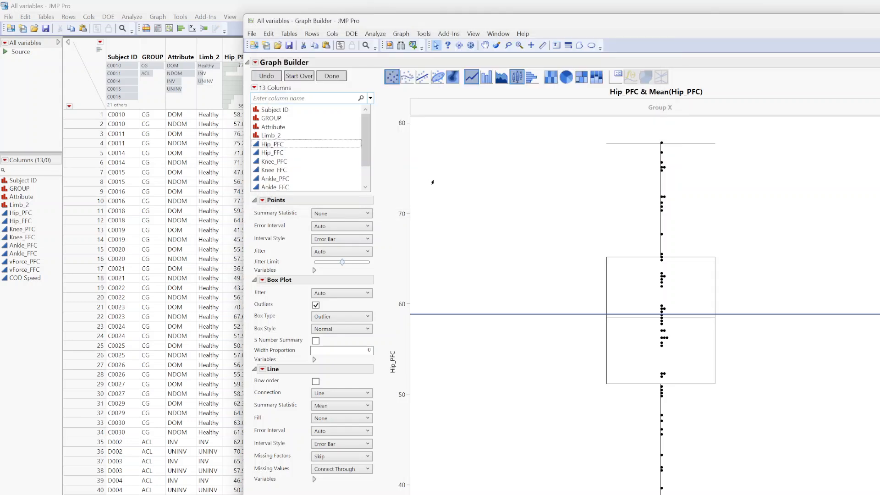
- Add Hip_FFC, Knee_PFC, Knee_FFC and Ankle_PFC as separate Y panels stacked below Hip_PFC
click(283, 152)
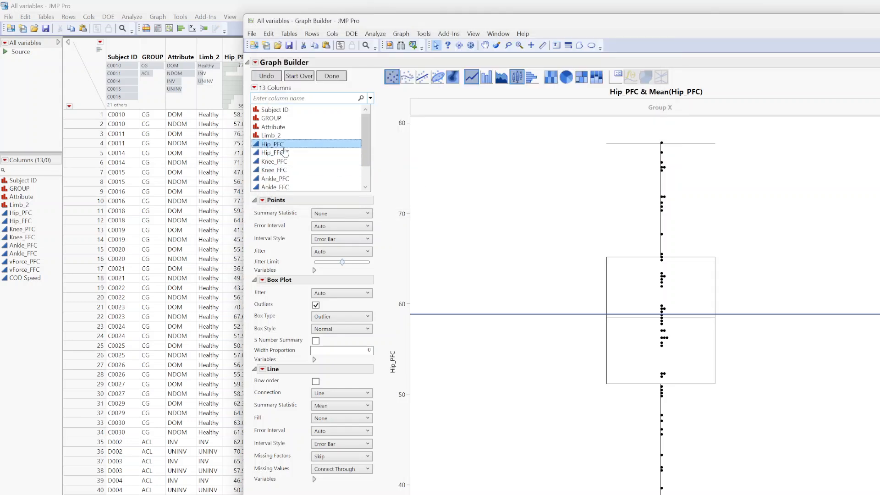
click(283, 152)
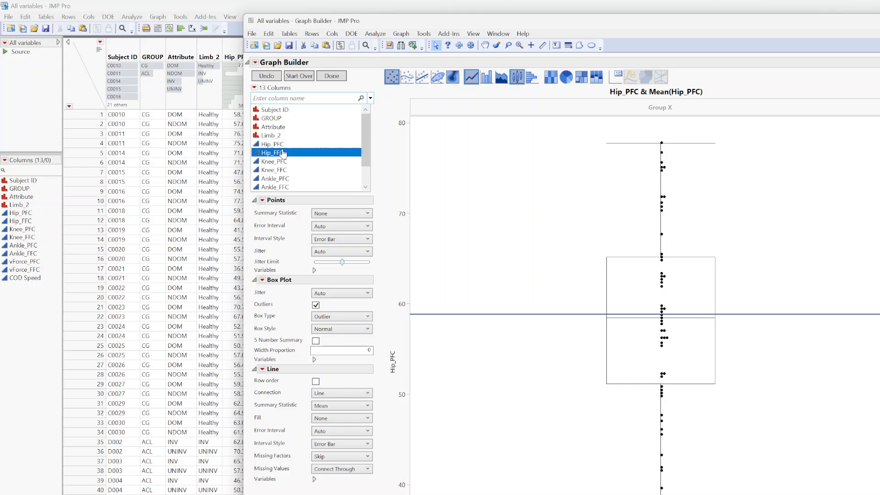
drag(283, 153, 398, 320)
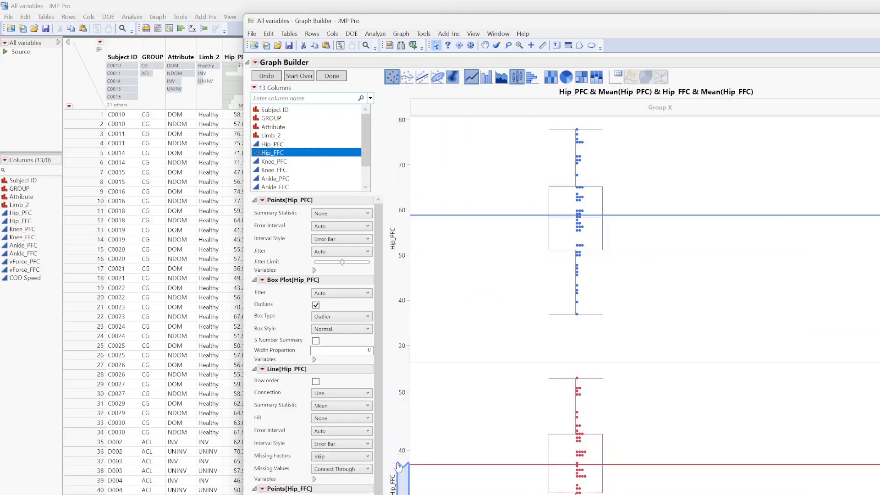
click(289, 162)
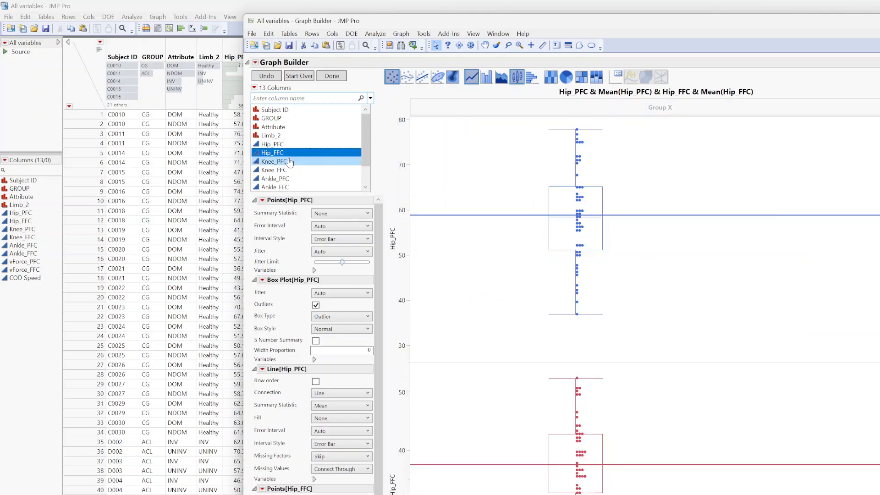
drag(288, 164, 402, 489)
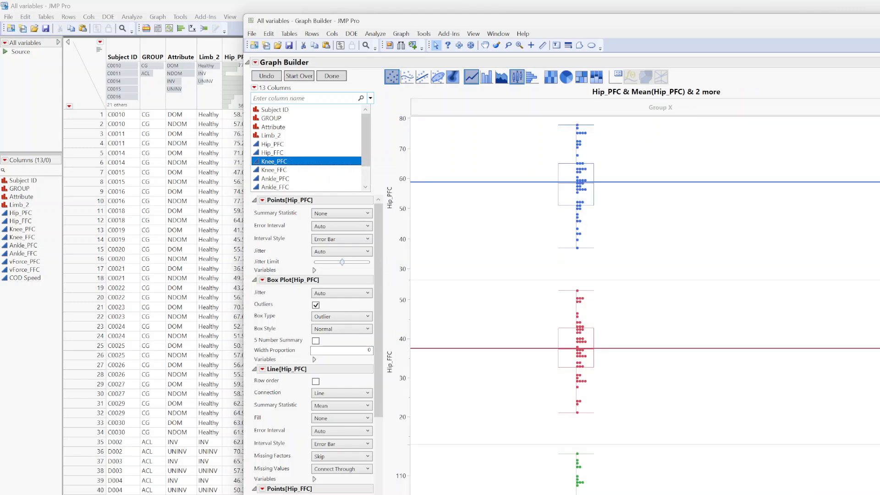
drag(275, 175, 394, 488)
click(287, 179)
drag(288, 182, 398, 493)
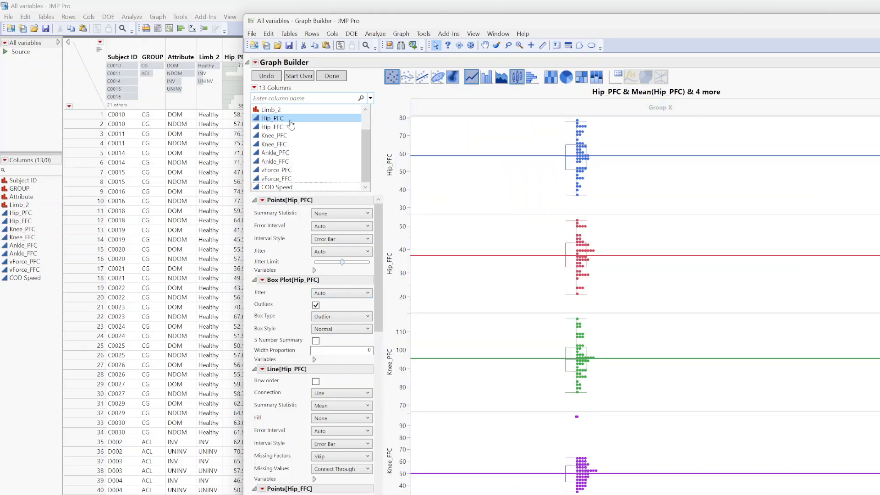
- Stack Ankle_FFC, vForce_PFC, vForce_FFC and COD Speed as further Y panels below Ankle_PFC
drag(282, 165, 394, 489)
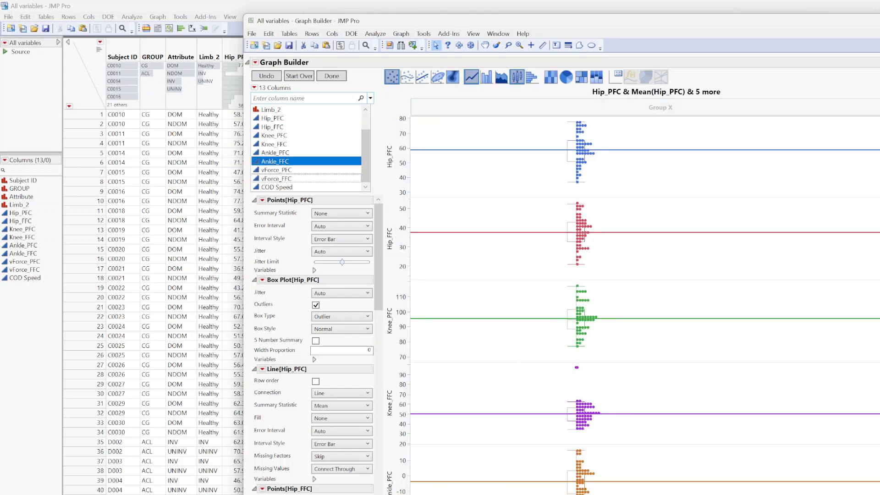
drag(293, 175, 408, 494)
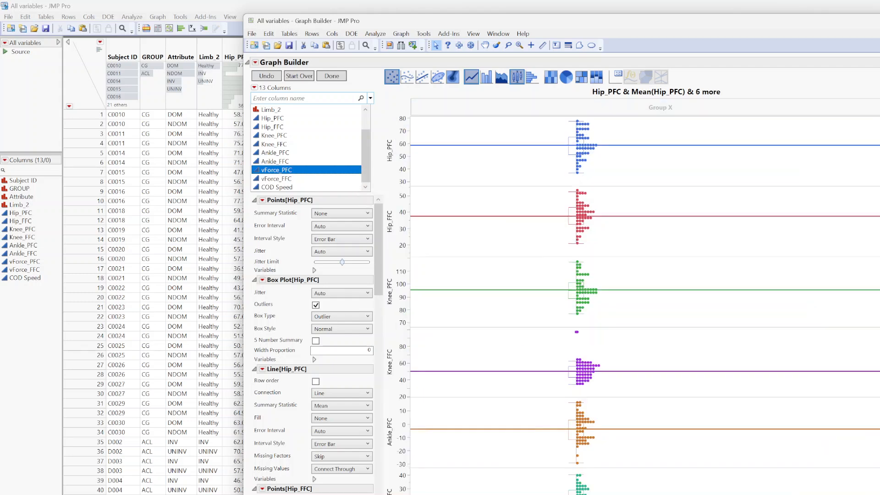
drag(293, 179, 403, 494)
click(293, 188)
drag(293, 189, 403, 494)
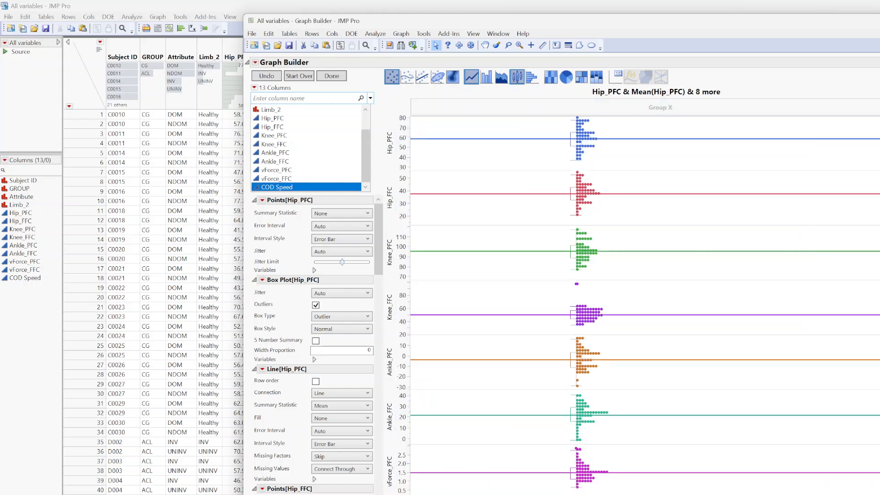
- Split the graph into side-by-side Limb_2 groups, fit the window to the screen and inspect the Knee_FFC outlier in UNINV
scroll(367, 151, up, 2)
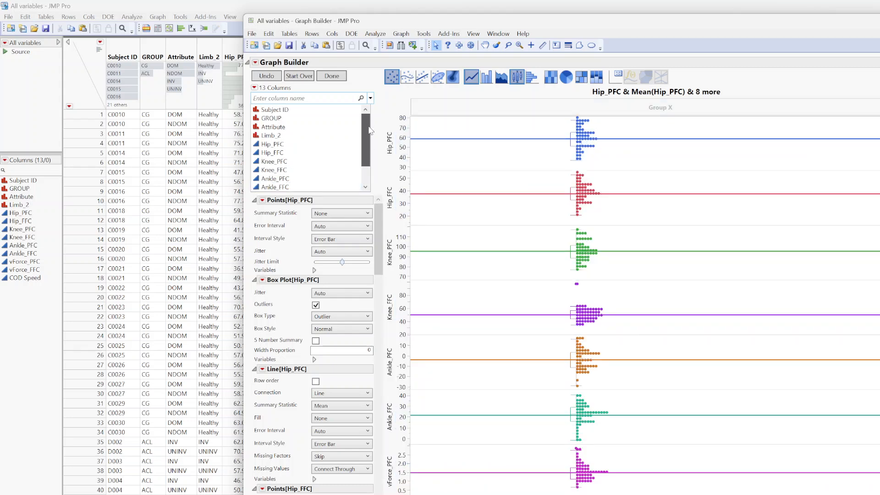
click(316, 137)
drag(316, 138, 535, 110)
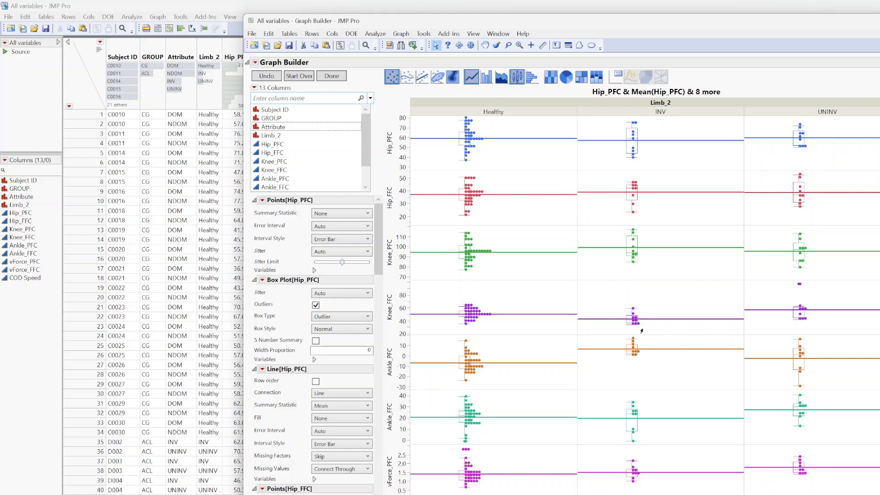
drag(739, 14, 738, 5)
mouse_move(879, 360)
mouse_down()
mouse_move(863, 360)
mouse_move(873, 359)
mouse_up()
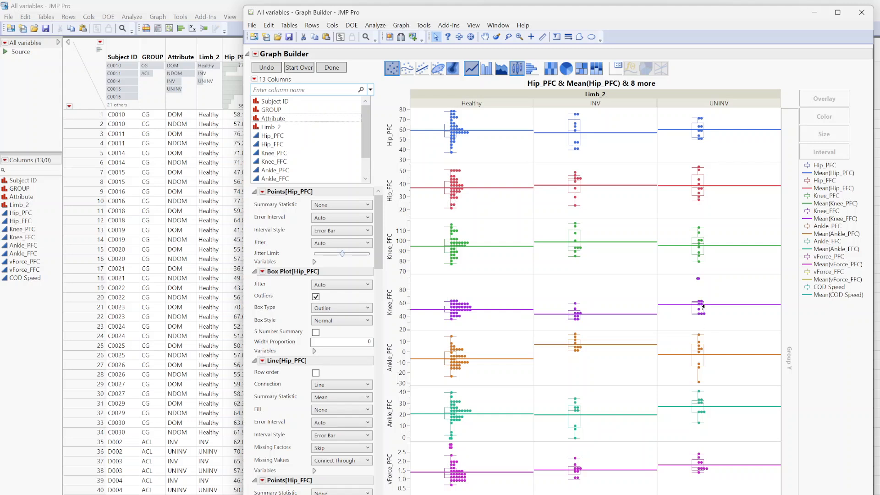
mouse_move(698, 283)
- Start a Fit Model analysis with Hip_PFC through COD Speed as the Y responses
click(378, 26)
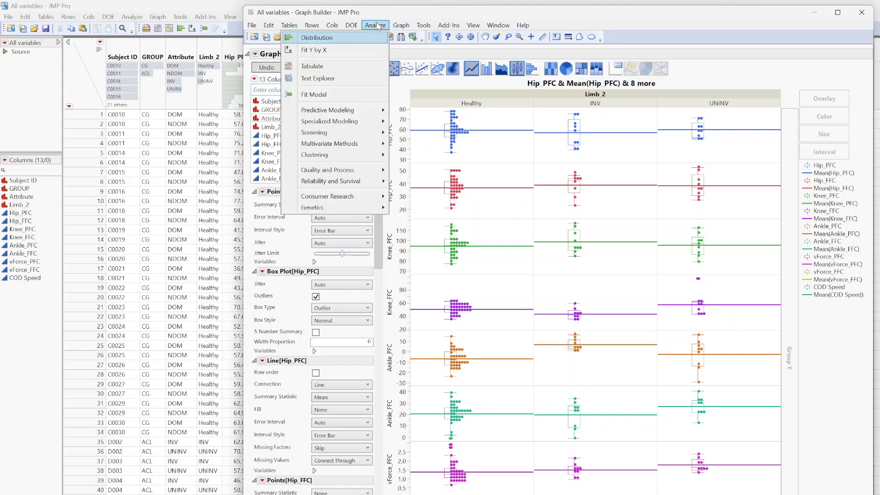
click(337, 95)
drag(400, 147, 534, 95)
click(362, 184)
click(340, 176)
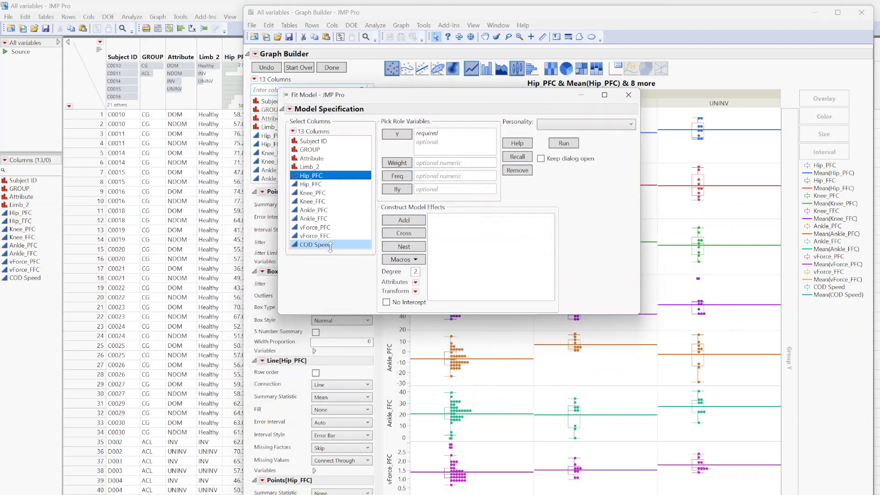
shift+click(340, 243)
click(397, 136)
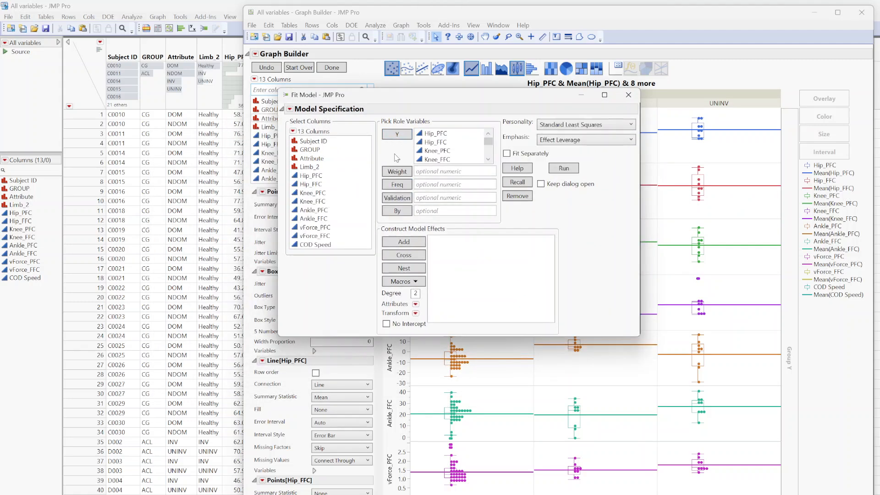
- Add Limb_2 as a model effect in the model specification
drag(552, 100, 637, 111)
click(395, 178)
click(395, 178)
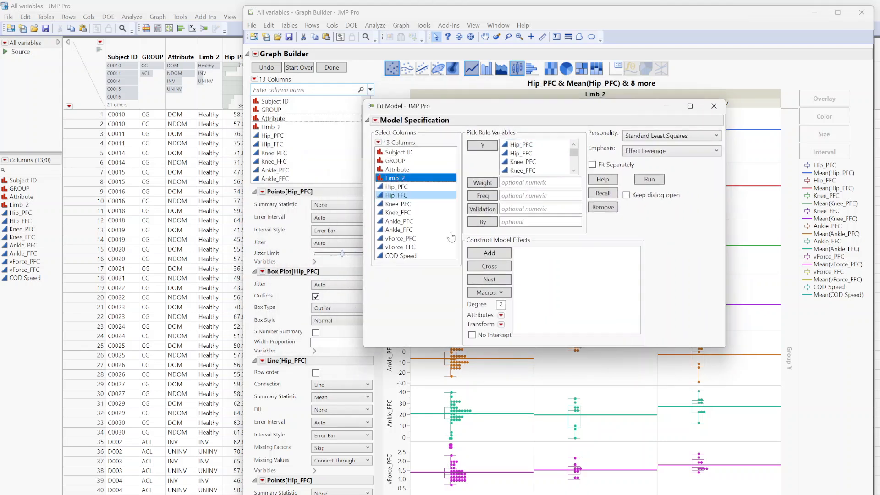
click(493, 254)
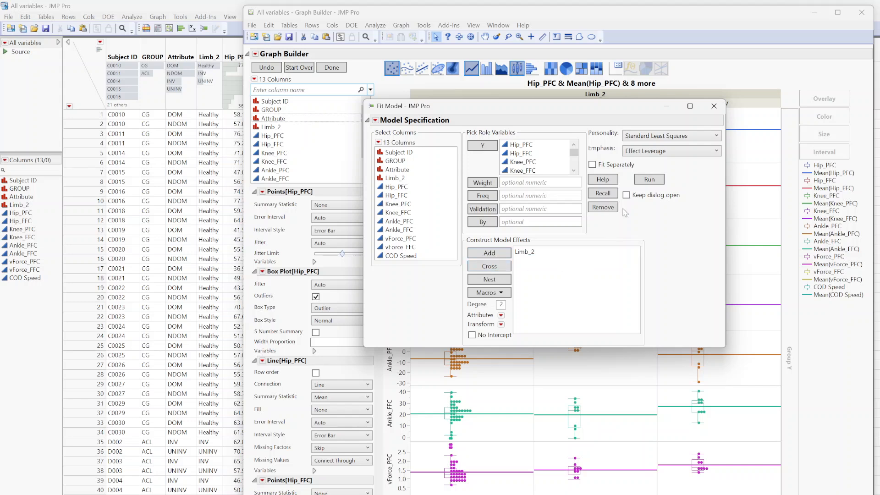
- Set the model personality to Mixed Model and add Subject ID as a random effect
click(672, 143)
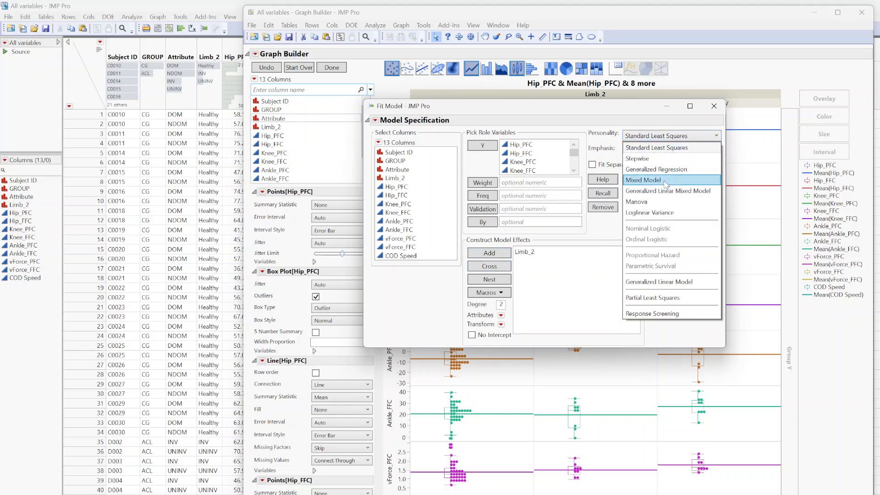
click(665, 181)
click(529, 216)
click(418, 153)
click(501, 232)
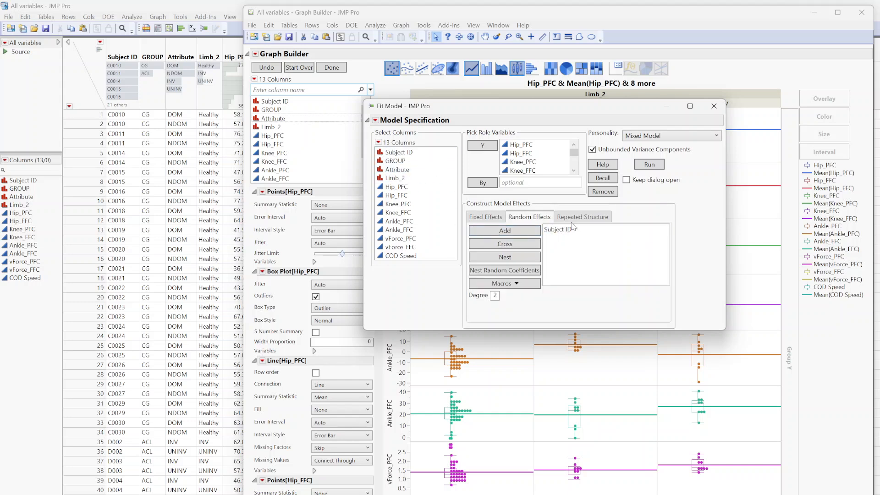
- Review the model's repeated structure, fixed effects and random effects, and run the mixed model
click(579, 218)
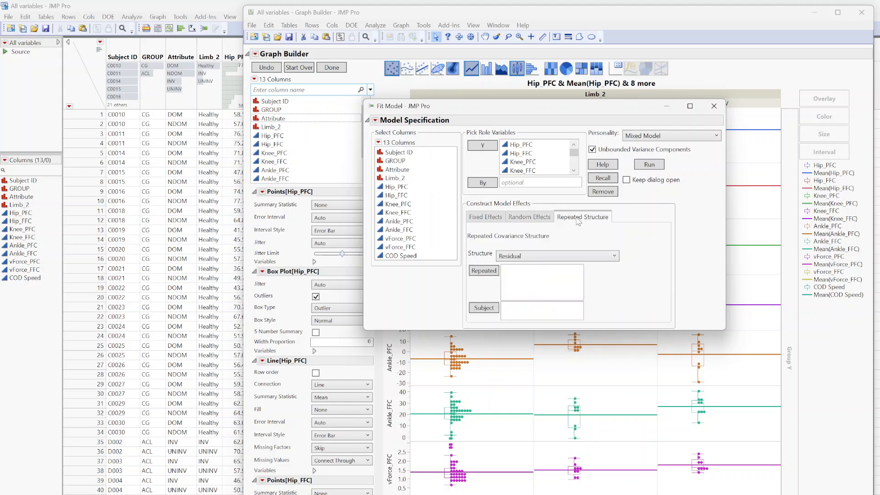
click(528, 257)
click(529, 258)
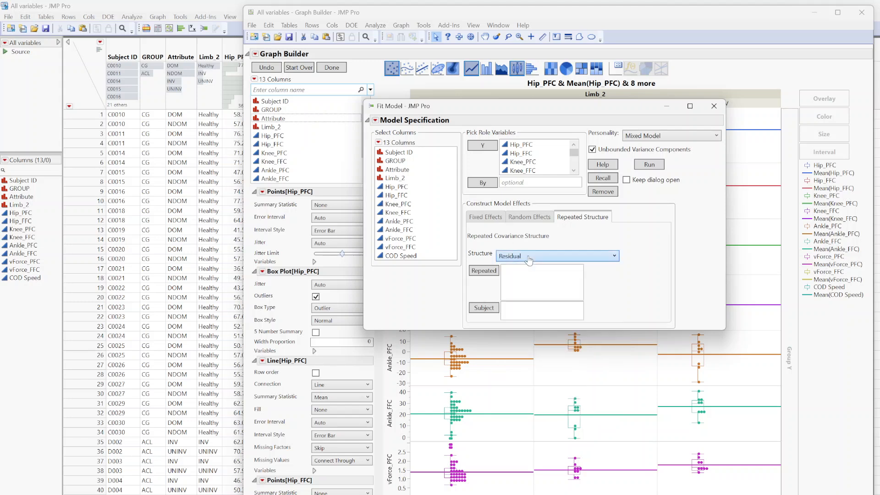
click(487, 218)
click(527, 230)
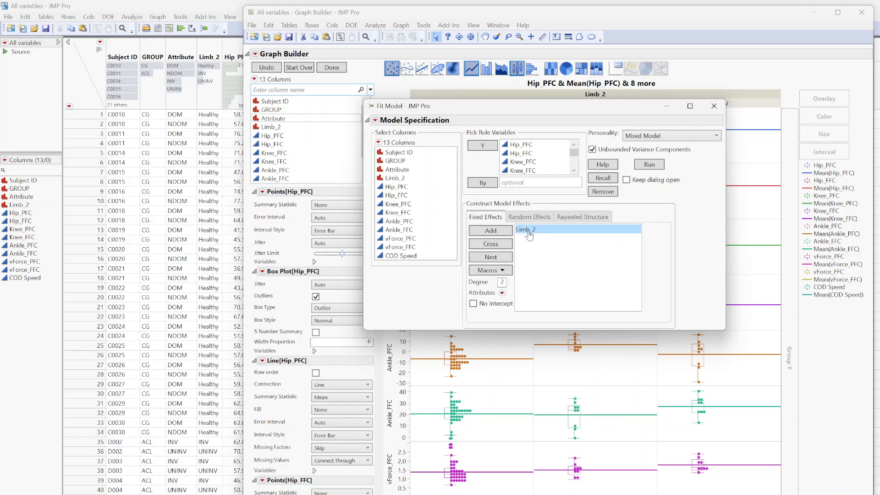
click(530, 234)
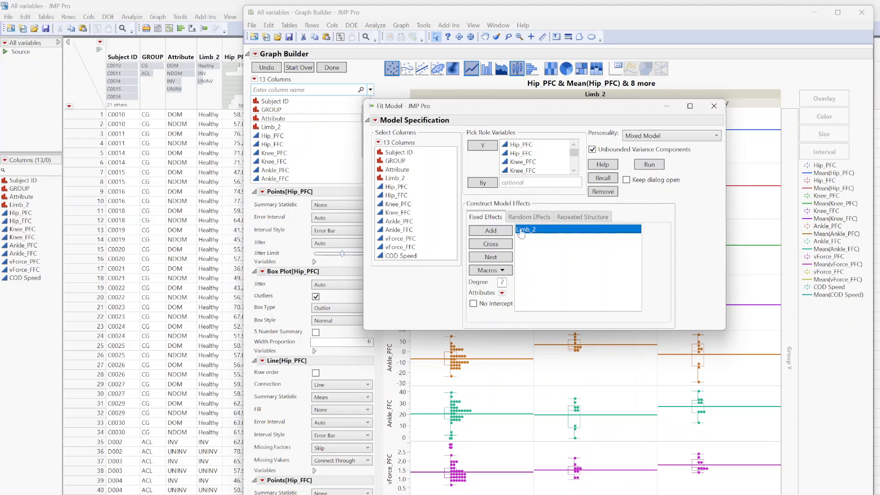
drag(493, 114, 775, 198)
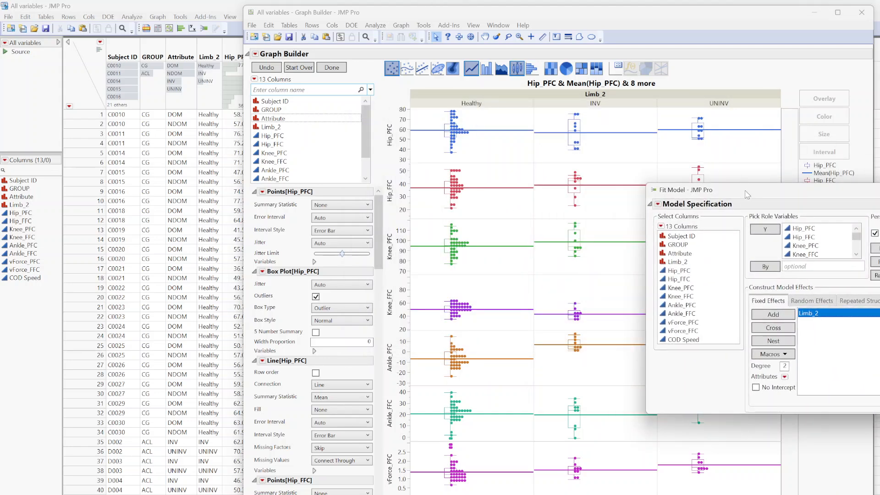
drag(745, 195, 567, 167)
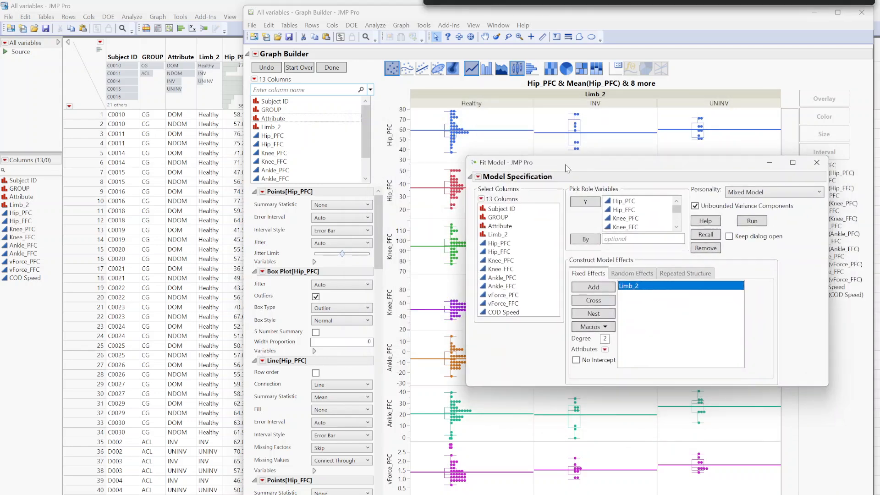
click(634, 273)
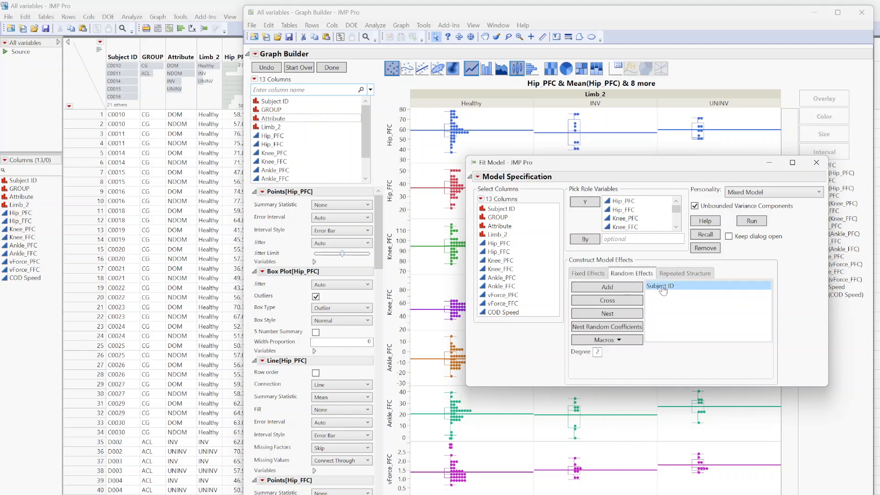
click(597, 273)
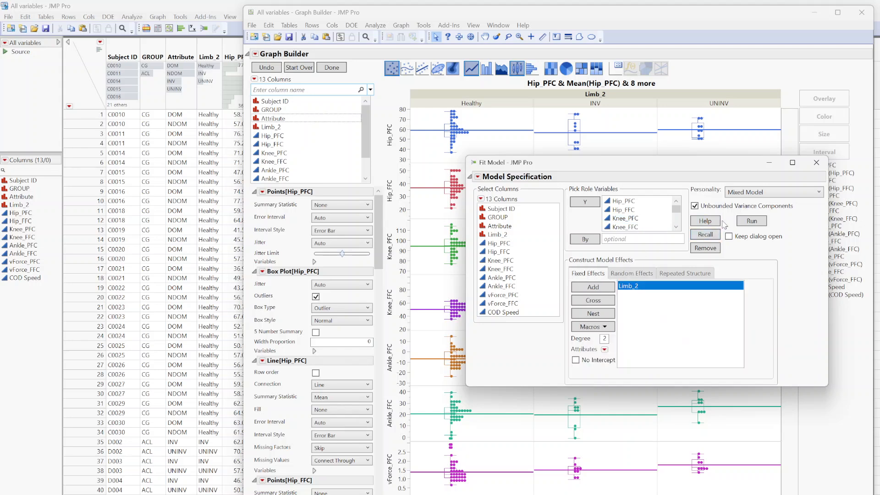
click(750, 221)
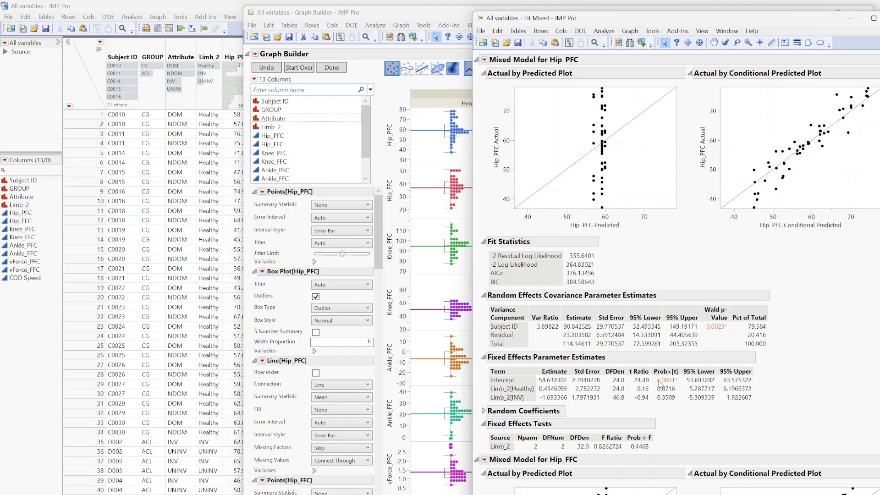
- Add Limb_2 multiple comparisons to the Knee_FFC mixed model, with the least squares means plot and Tukey HSD all pairwise comparisons
scroll(676, 275, down, 10)
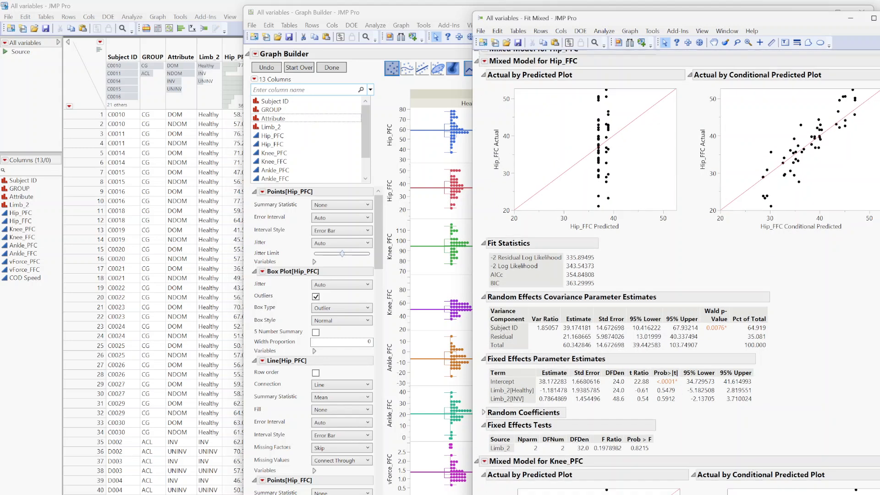
scroll(676, 275, down, 10)
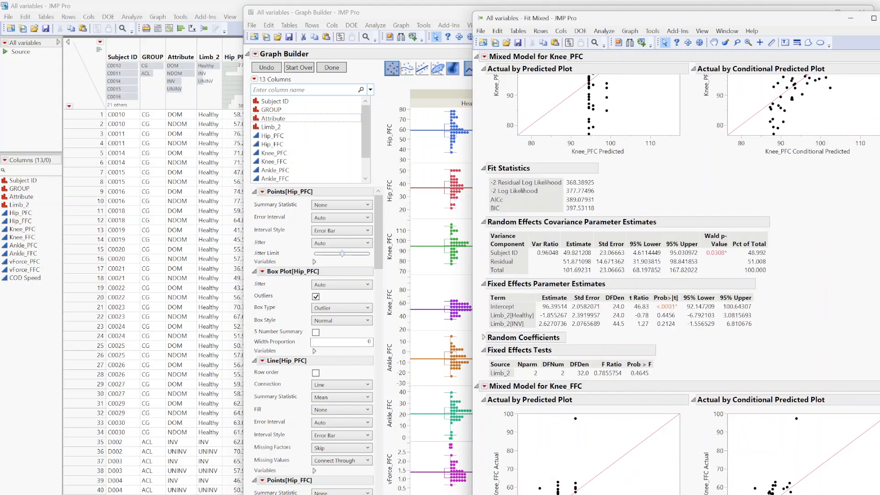
scroll(676, 275, down, 10)
scroll(675, 275, up, 5)
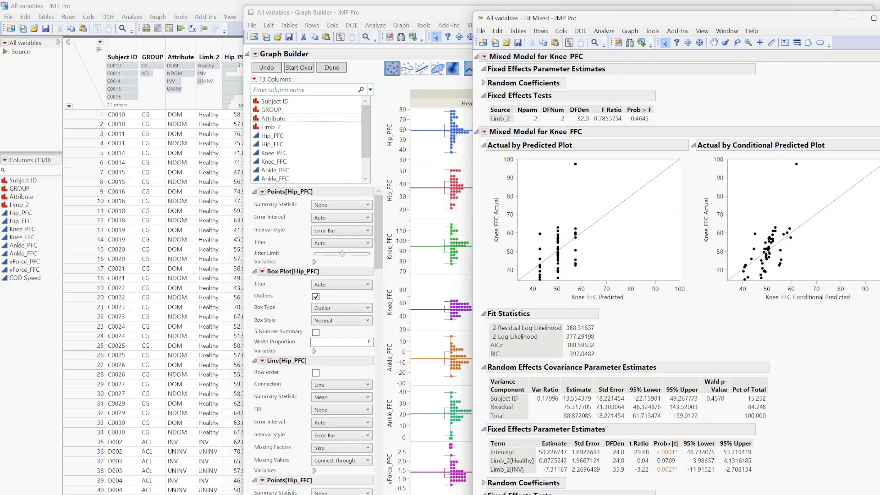
scroll(676, 275, up, 5)
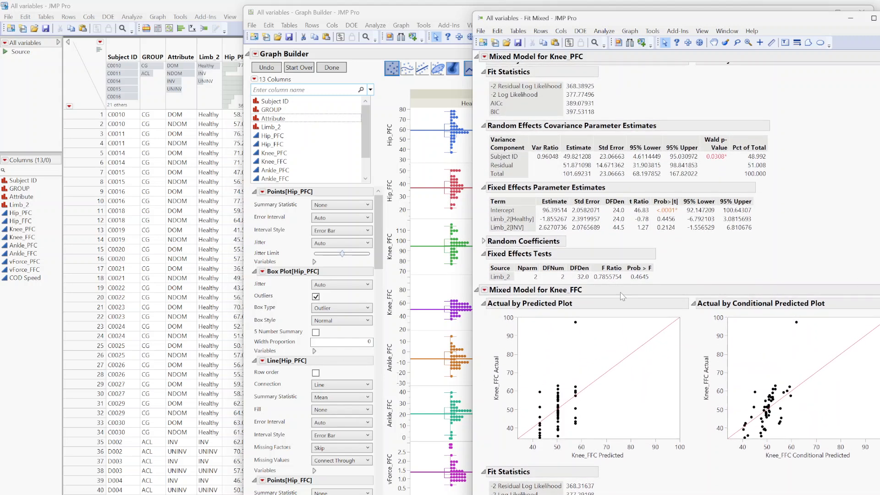
click(485, 290)
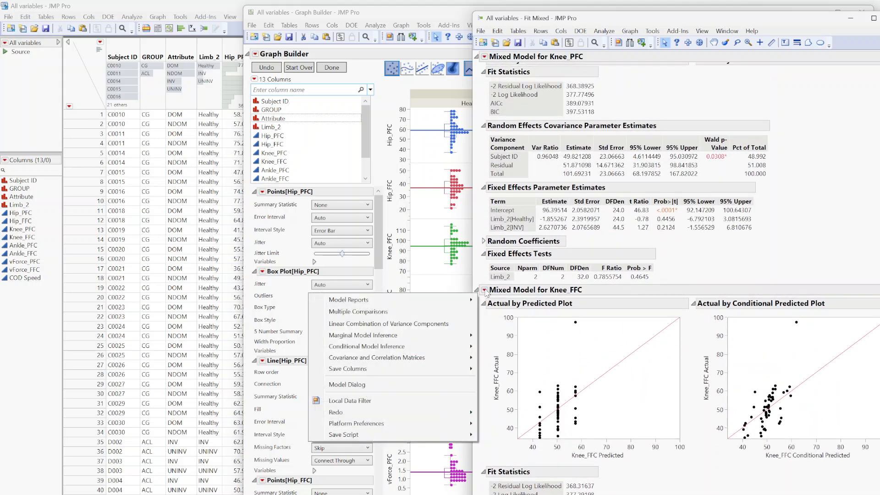
click(451, 315)
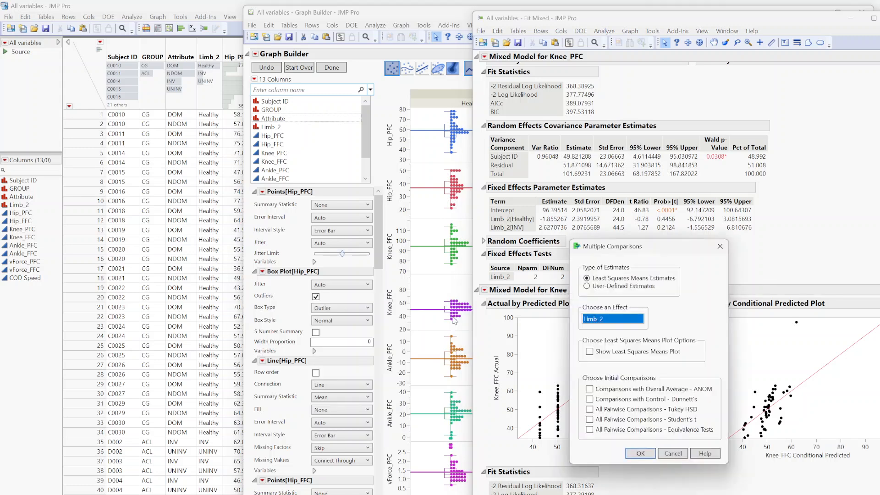
click(588, 351)
click(589, 409)
click(639, 454)
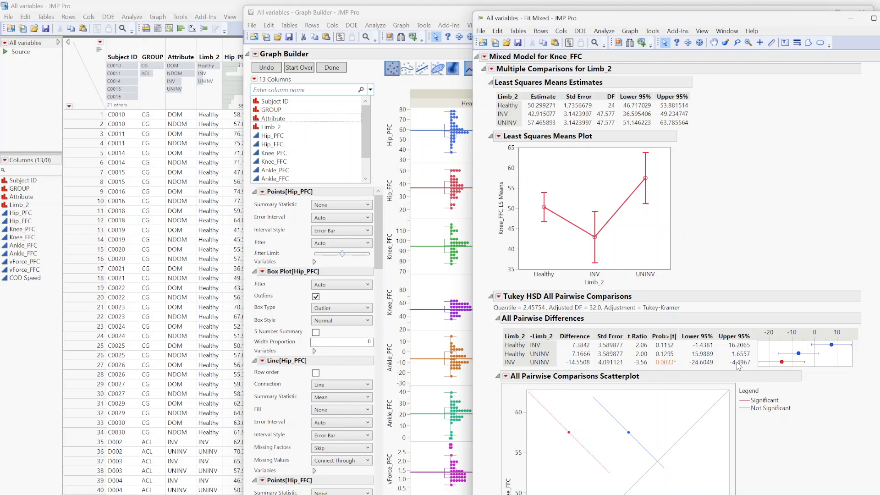
- Collapse the All Pairwise Comparisons Scatterplot for Knee_FFC and review the fixed effects test and Tukey HSD pairwise differences
click(497, 376)
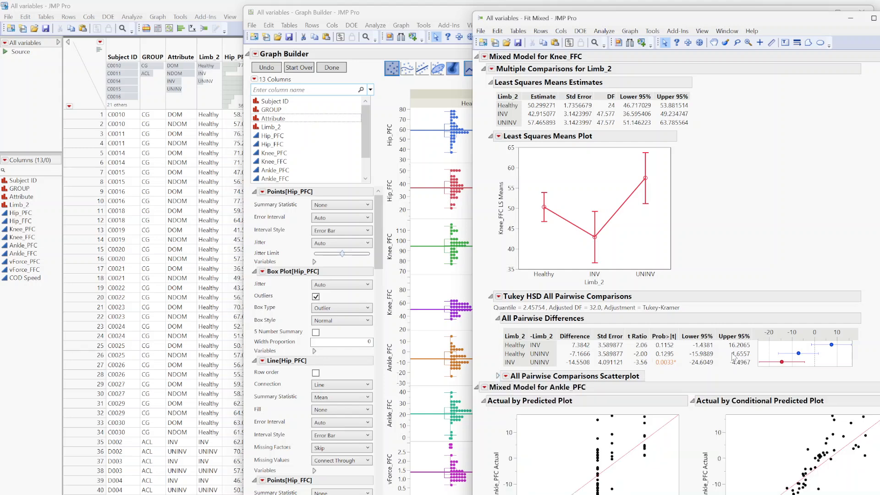
scroll(676, 293, up, 4)
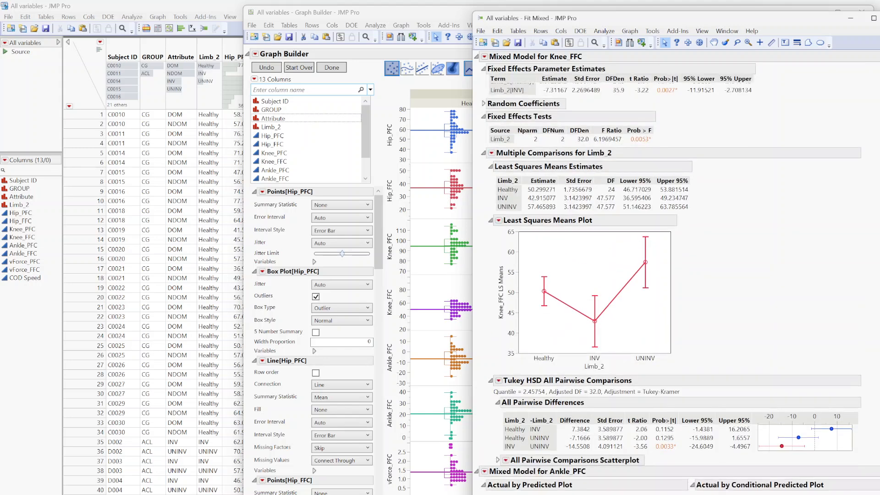
scroll(677, 293, down, 4)
scroll(676, 293, up, 1)
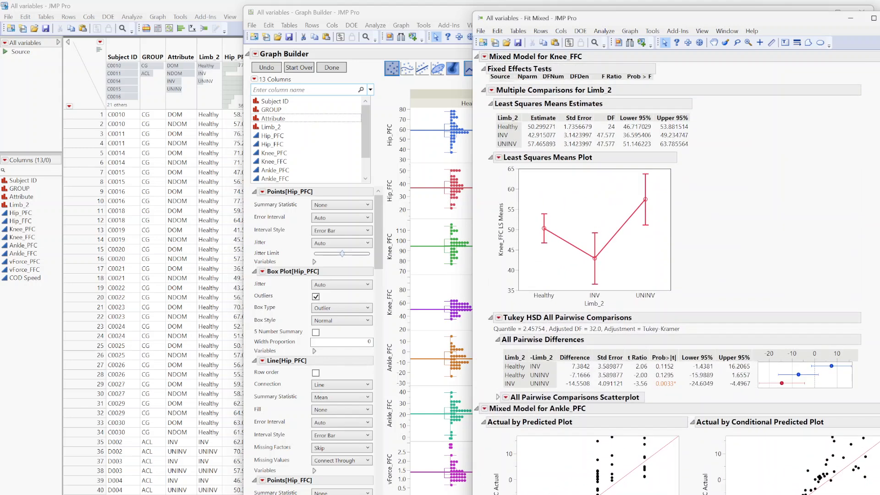
- Save the conditional residuals of the Knee_FFC mixed model as a new data table column
scroll(677, 284, up, 10)
scroll(676, 284, up, 9)
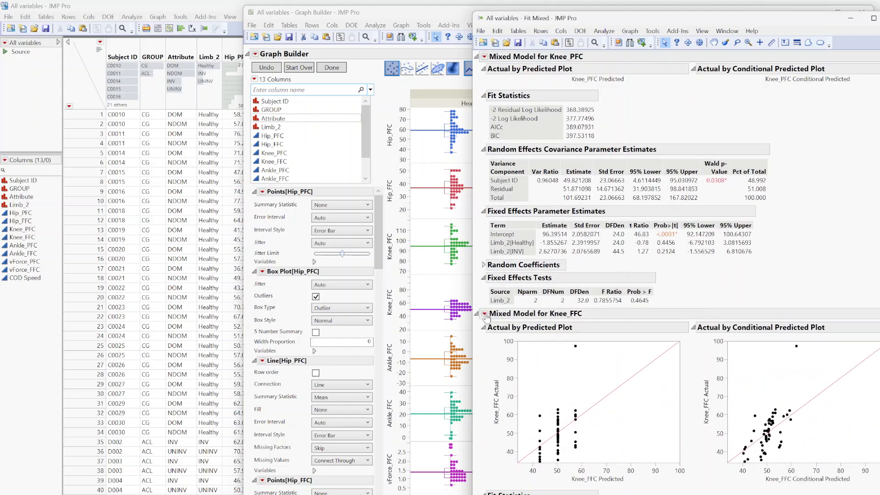
click(484, 314)
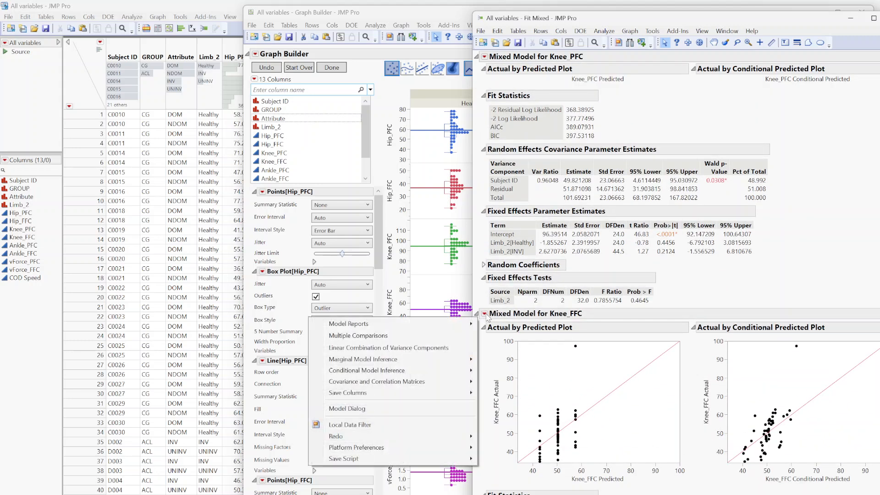
mouse_move(453, 393)
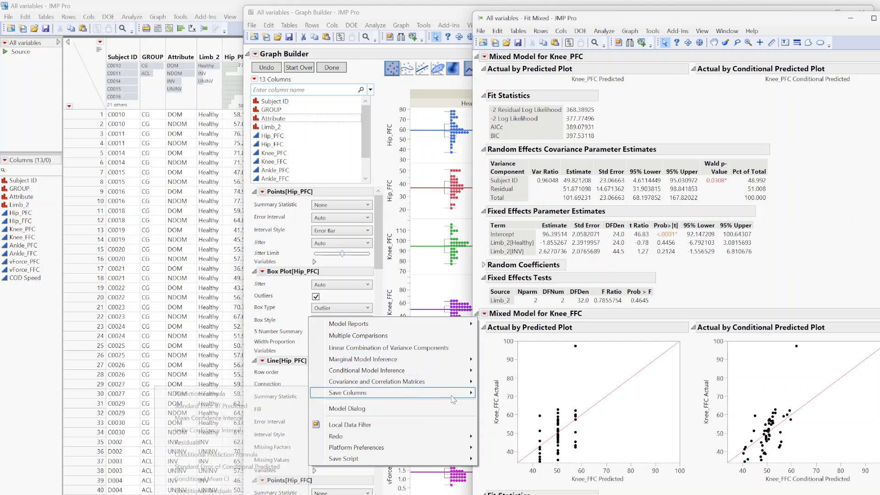
click(252, 490)
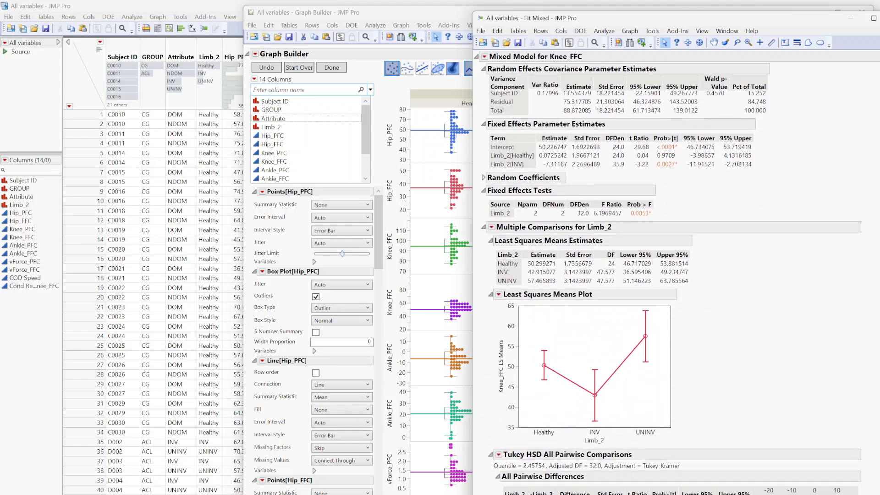
- Examine the Knee_FFC pairwise comparisons and the Ankle_PFC mixed model's parameter estimates and fixed effects test
scroll(877, 401, down, 15)
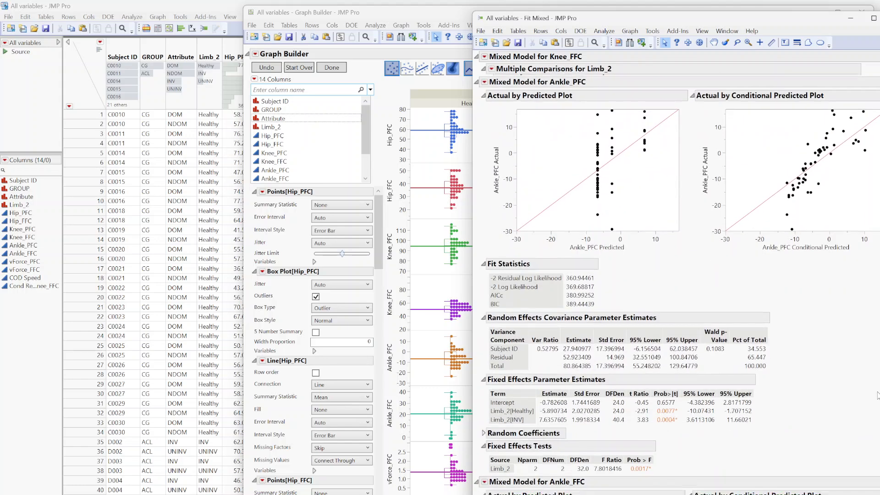
scroll(877, 401, up, 3)
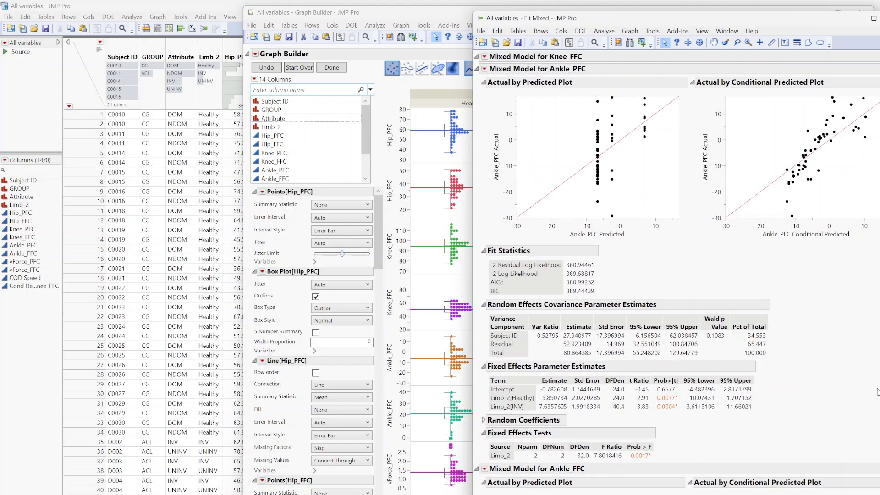
scroll(878, 392, up, 6)
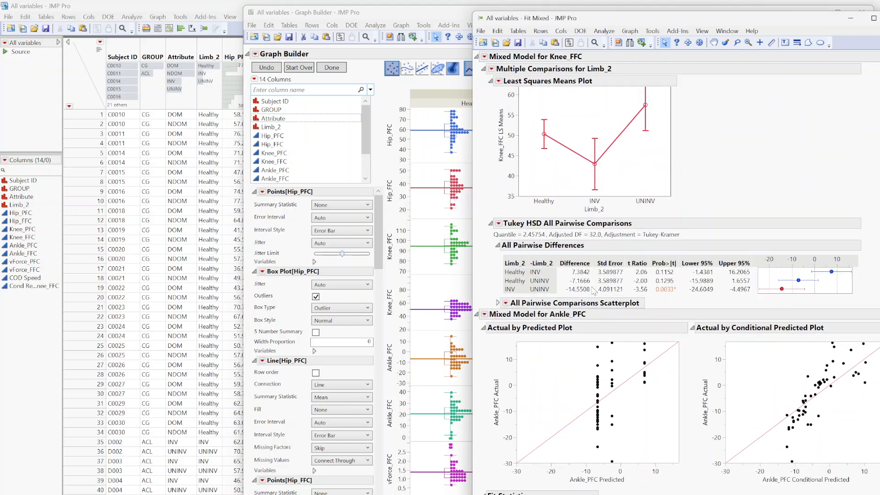
scroll(877, 402, up, 8)
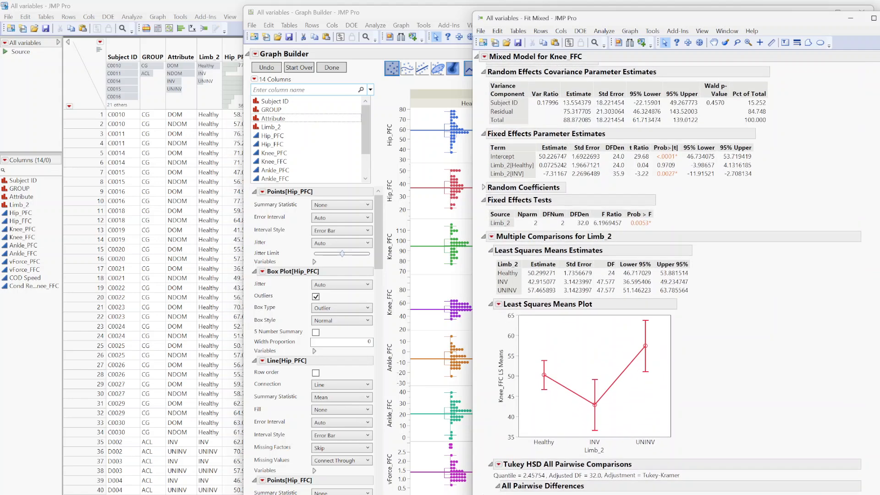
scroll(878, 402, down, 17)
scroll(877, 402, down, 4)
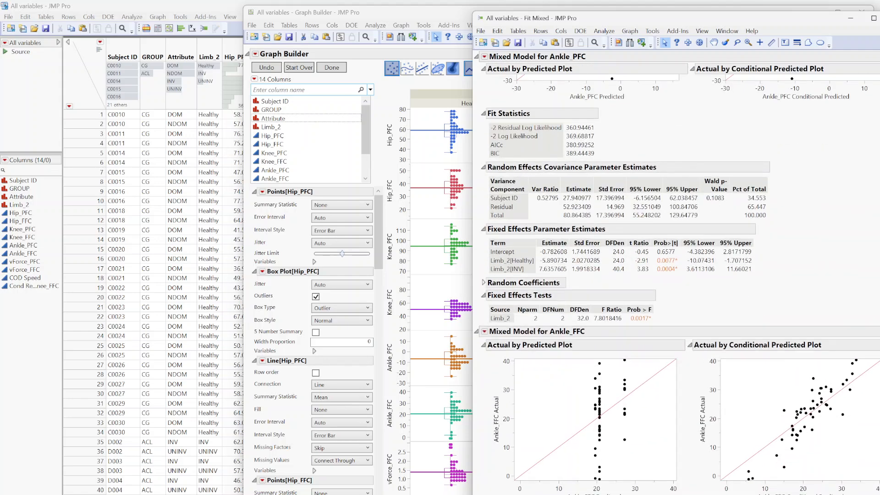
scroll(877, 401, up, 3)
scroll(877, 401, up, 4)
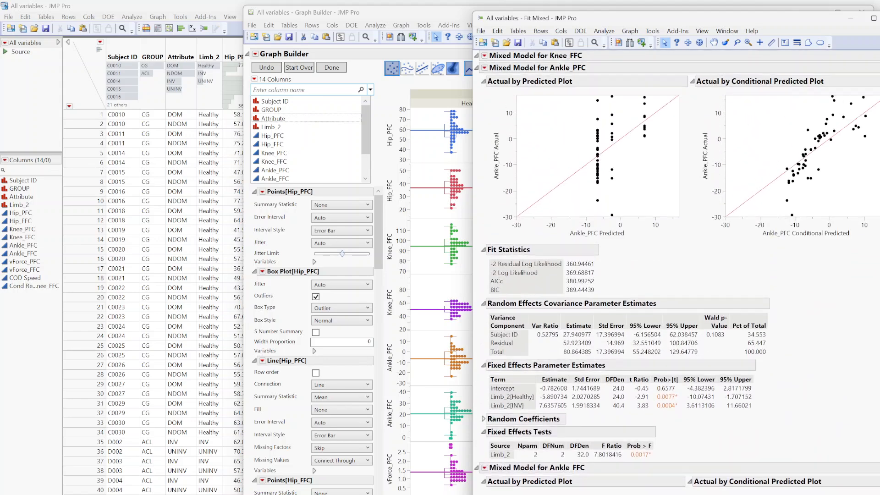
- Add Limb_2 multiple comparisons to the Ankle_PFC mixed model with least squares means plot and Tukey HSD, and collapse the All Pairwise Comparisons Scatterplot
click(485, 202)
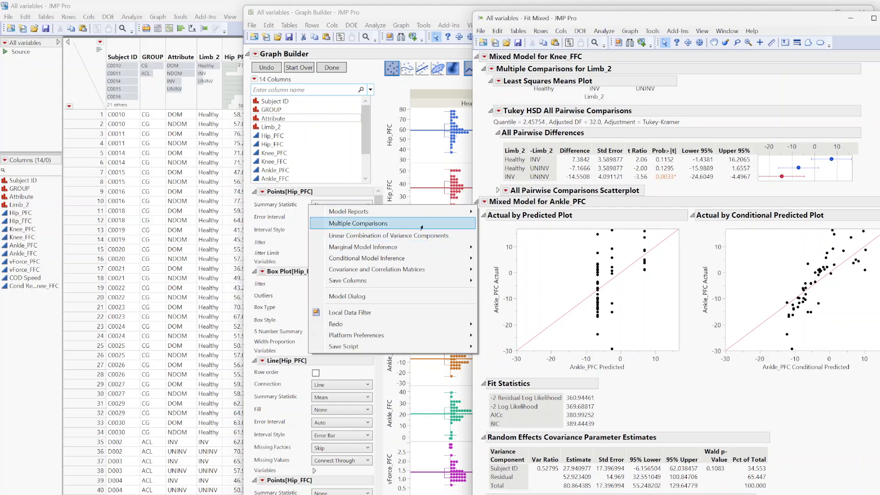
click(422, 224)
click(589, 351)
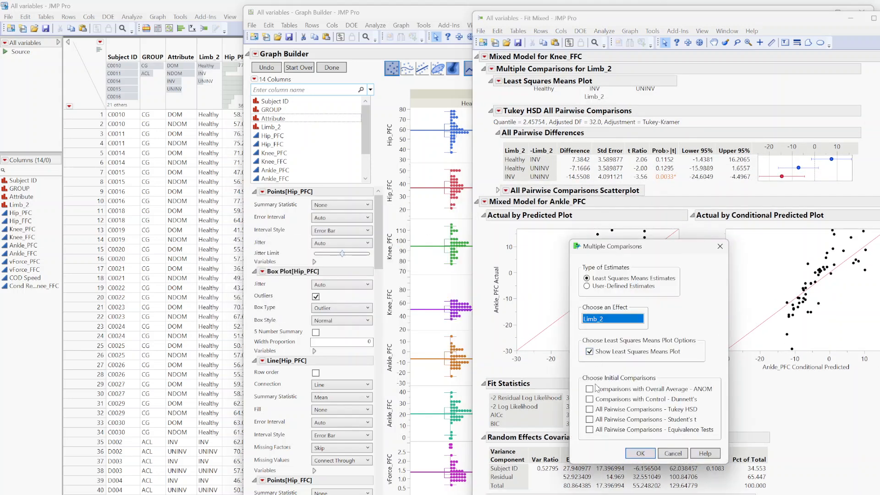
click(589, 408)
click(640, 454)
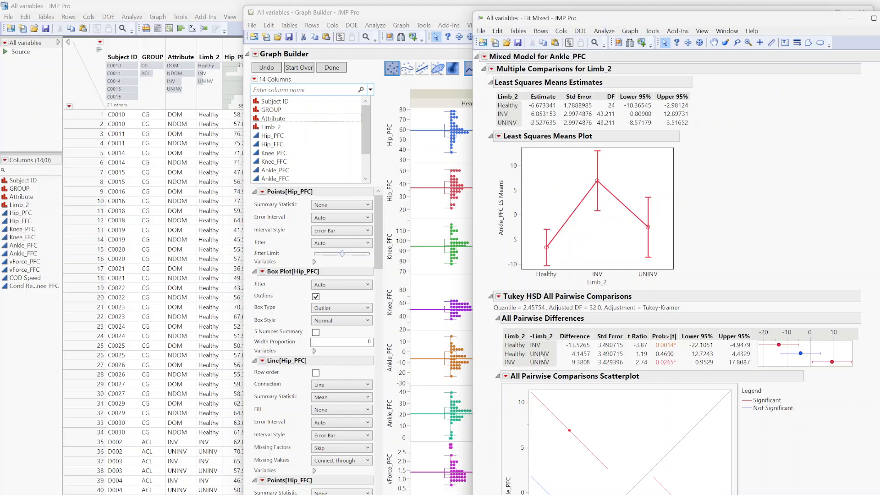
click(498, 377)
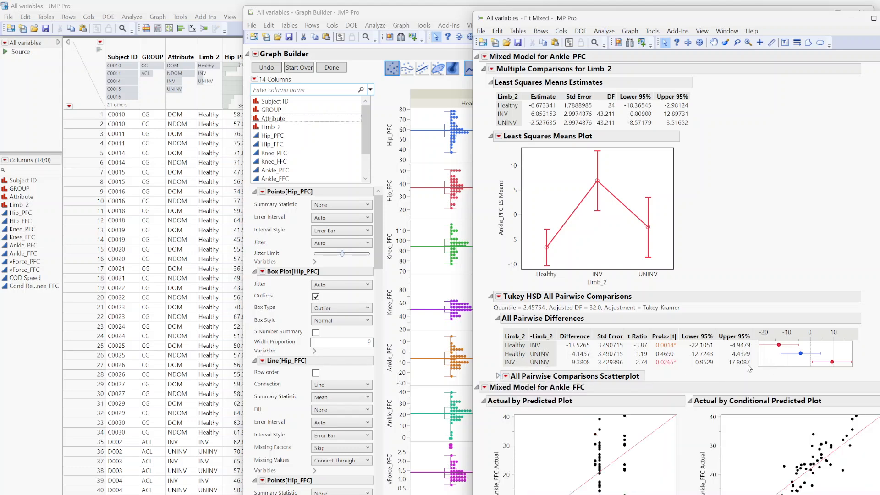
- Save the conditional residuals of the Ankle_PFC mixed model as a new data table column
scroll(567, 208, up, 15)
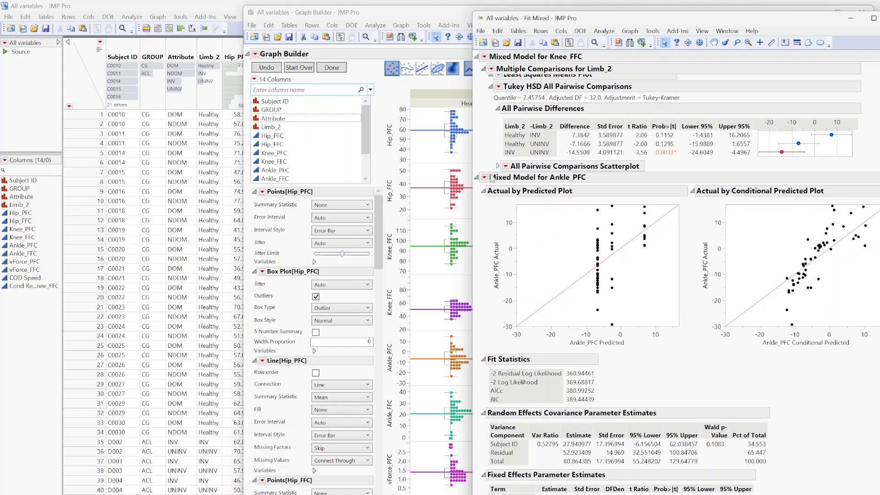
click(484, 178)
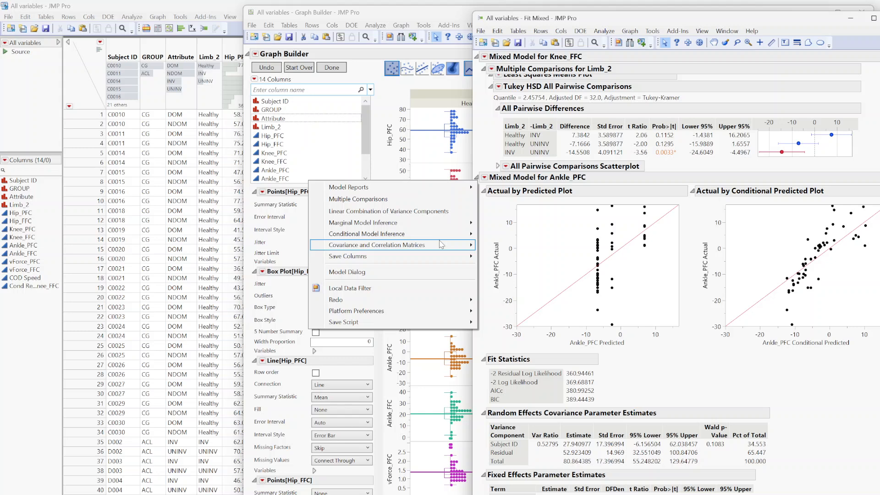
mouse_move(438, 261)
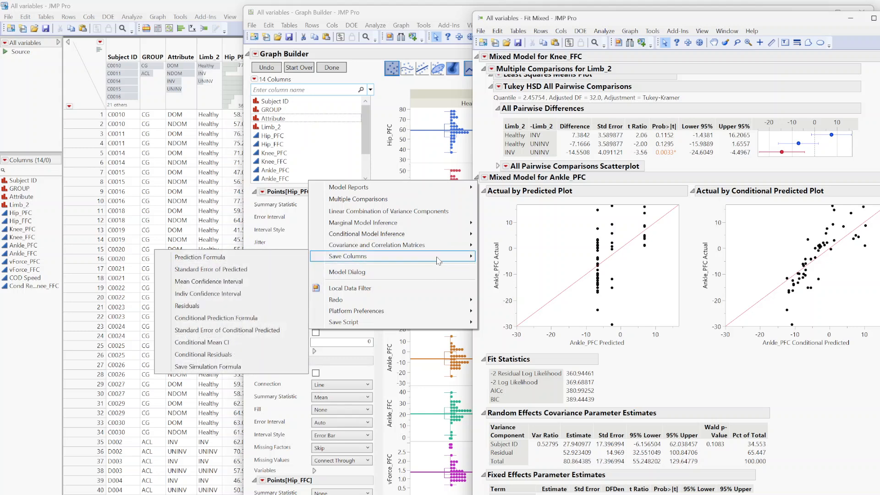
click(204, 354)
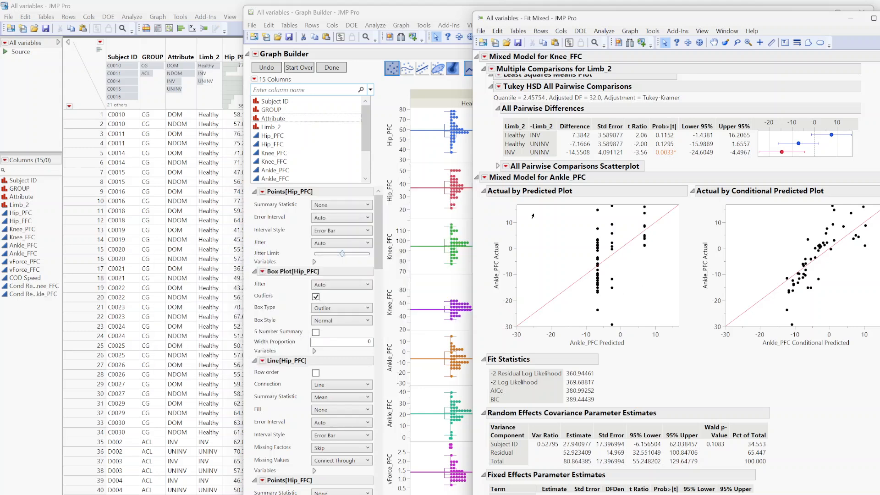
- Examine the Limb_2 fixed effects tests and parameter estimates across the mixed models, especially Ankle_PFC, Ankle_FFC, vForce_PFC and vForce_FFC
scroll(676, 284, up, 10)
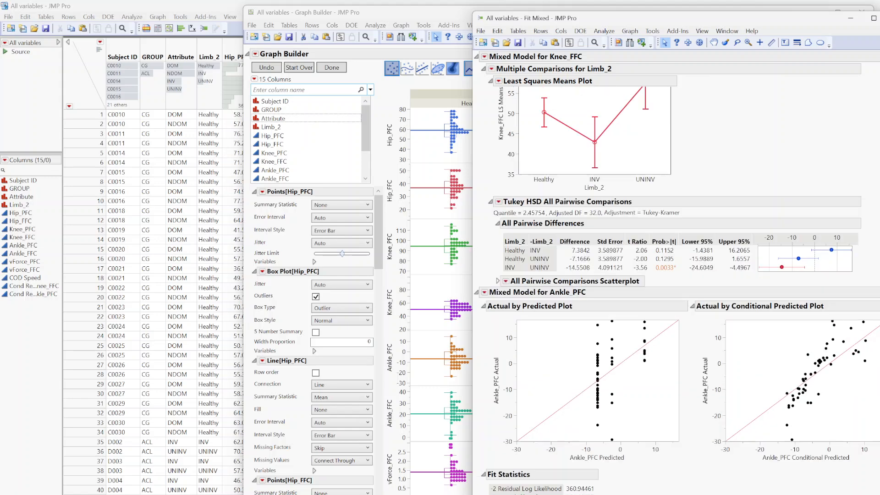
scroll(676, 284, up, 10)
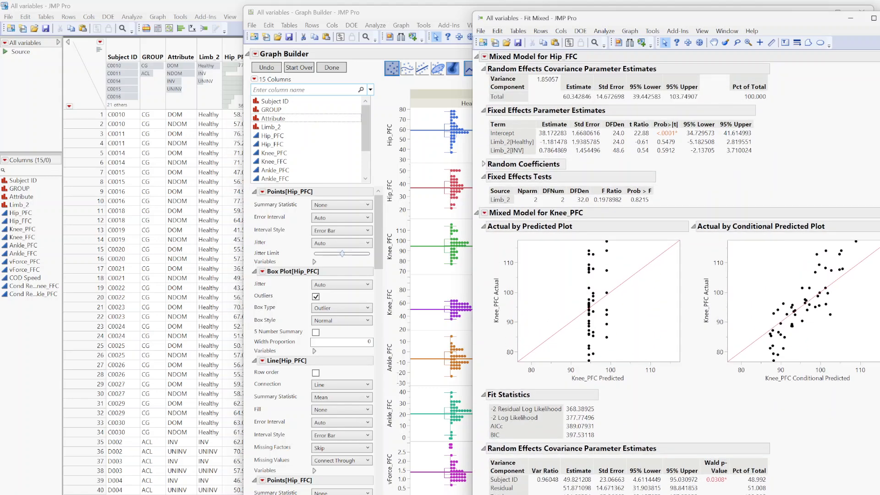
scroll(676, 284, down, 10)
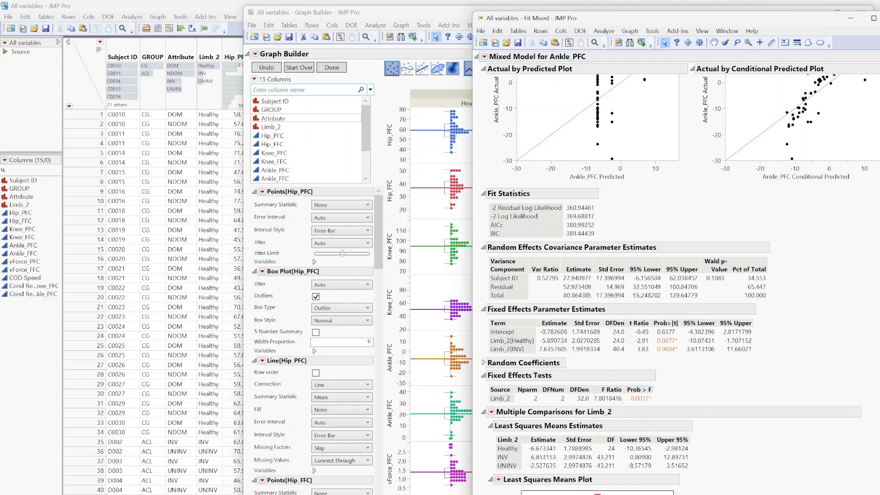
scroll(676, 284, down, 8)
scroll(676, 284, down, 4)
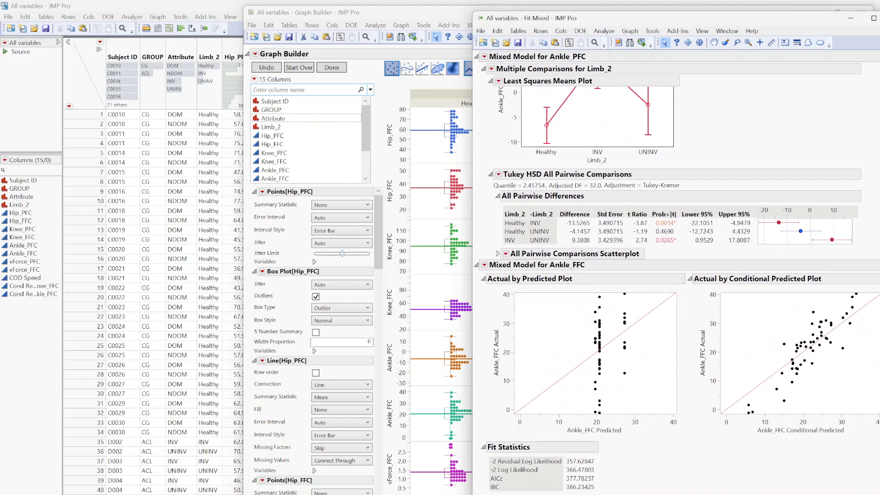
scroll(676, 284, down, 15)
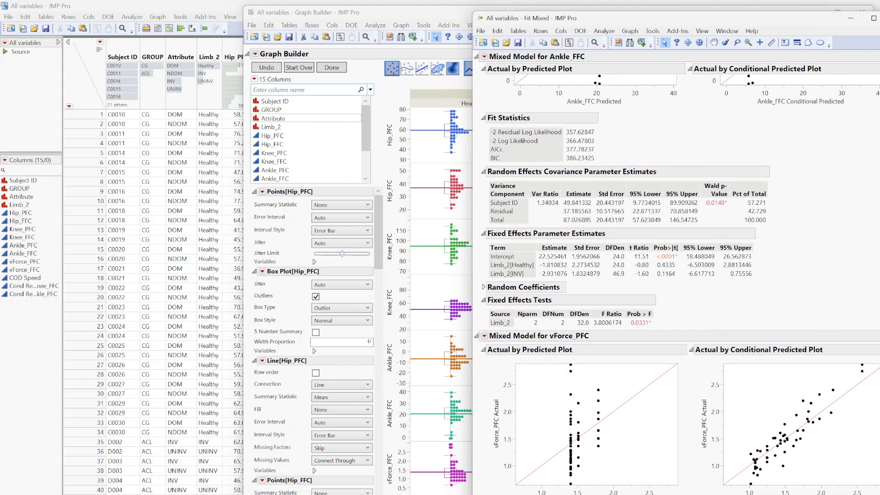
scroll(845, 393, down, 4)
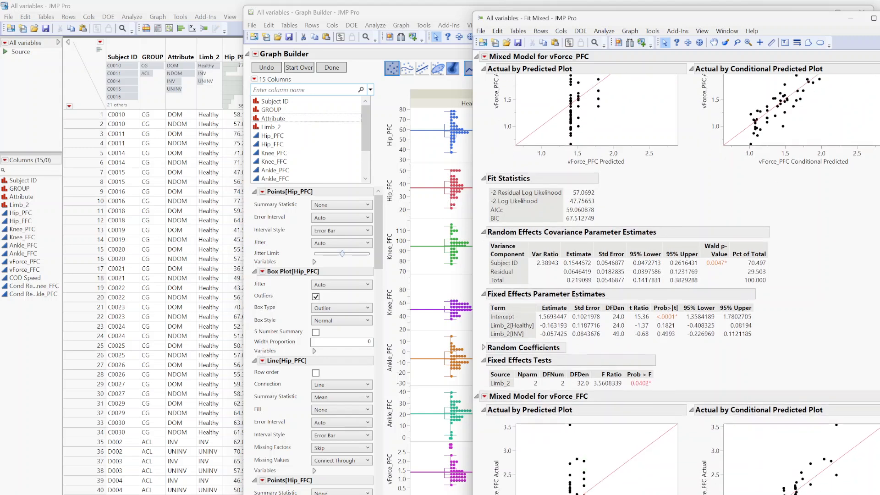
scroll(845, 393, down, 9)
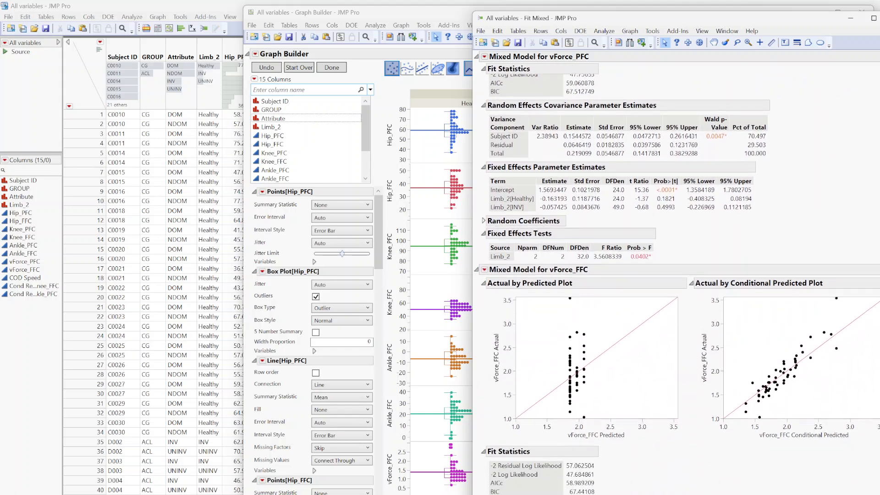
scroll(676, 284, down, 3)
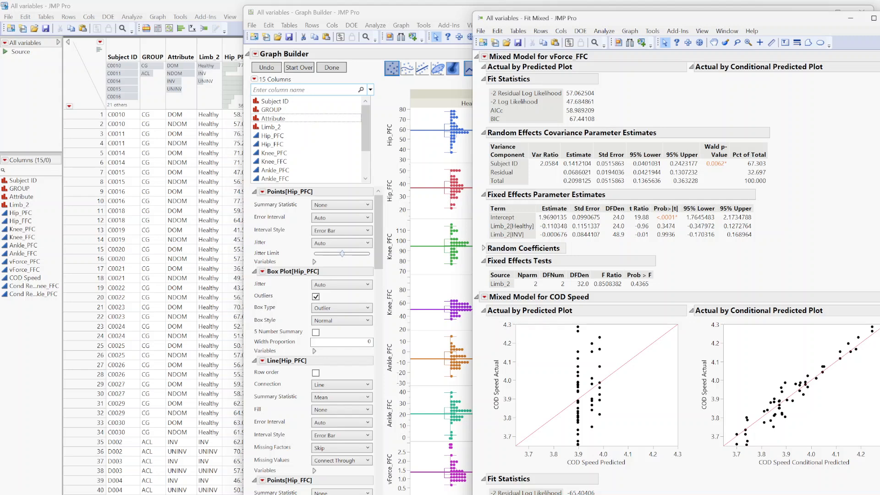
scroll(676, 284, up, 20)
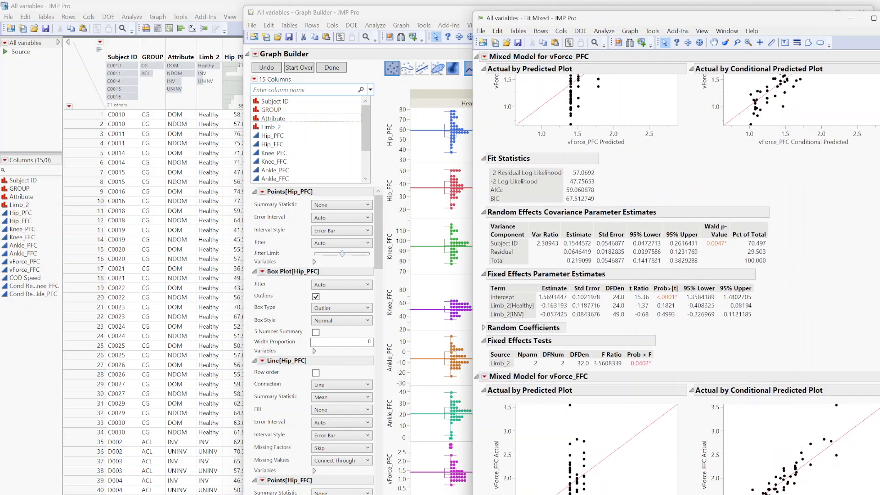
scroll(676, 284, up, 2)
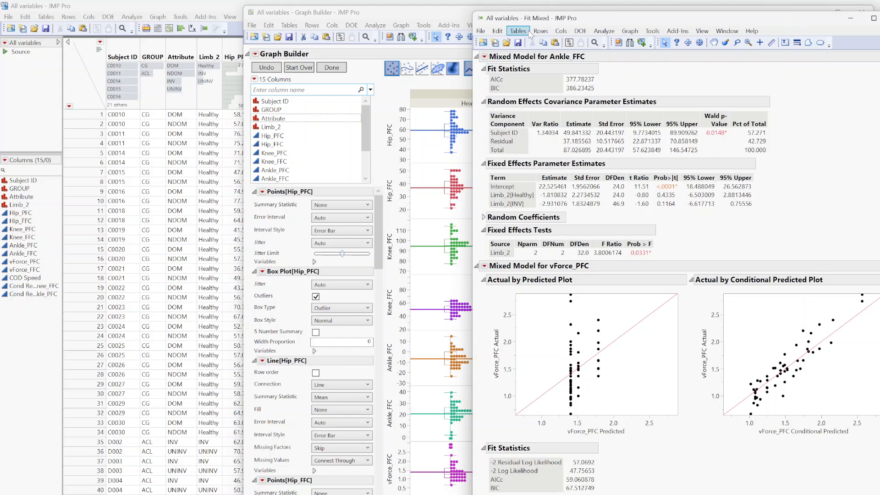
- Minimize the Fit Mixed report and create a Distribution of Cond Residual Knee_FFC and Cond Residual Ankle_PFC
click(850, 18)
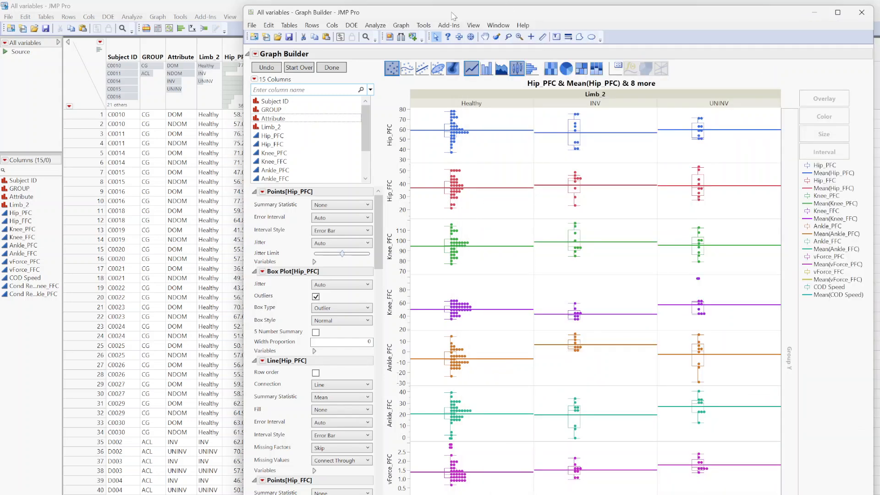
click(384, 26)
click(361, 38)
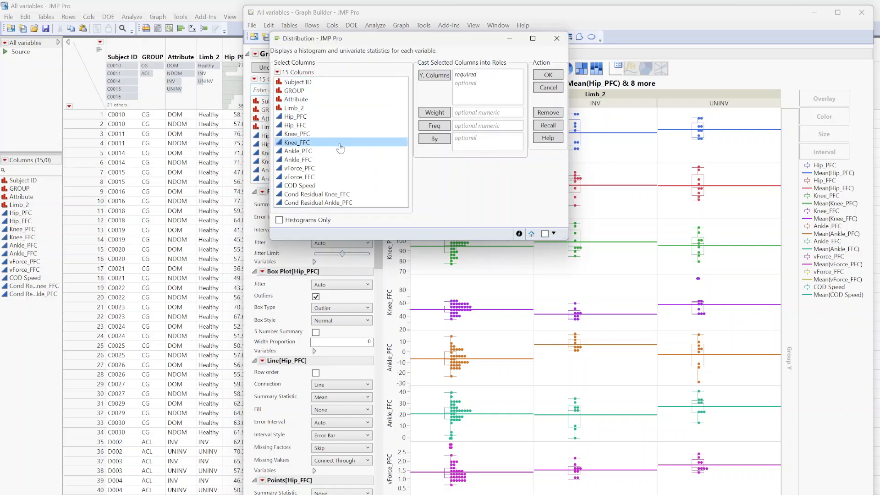
click(334, 194)
shift+click(365, 204)
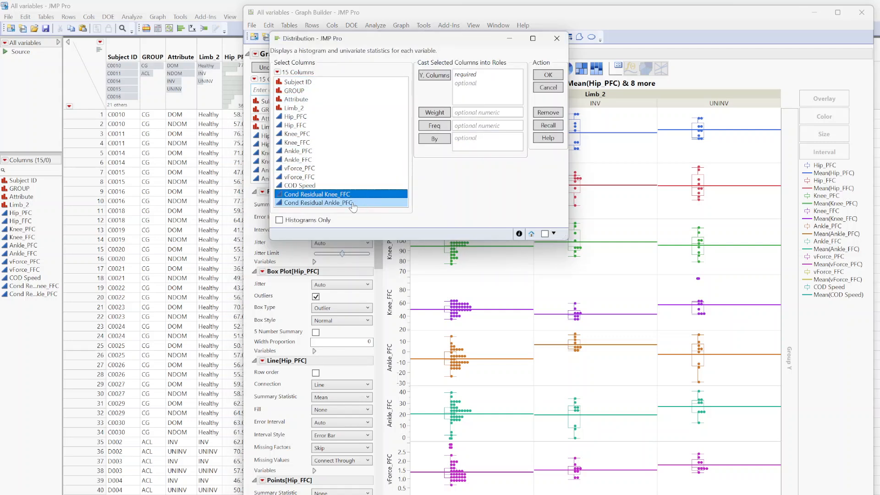
click(435, 76)
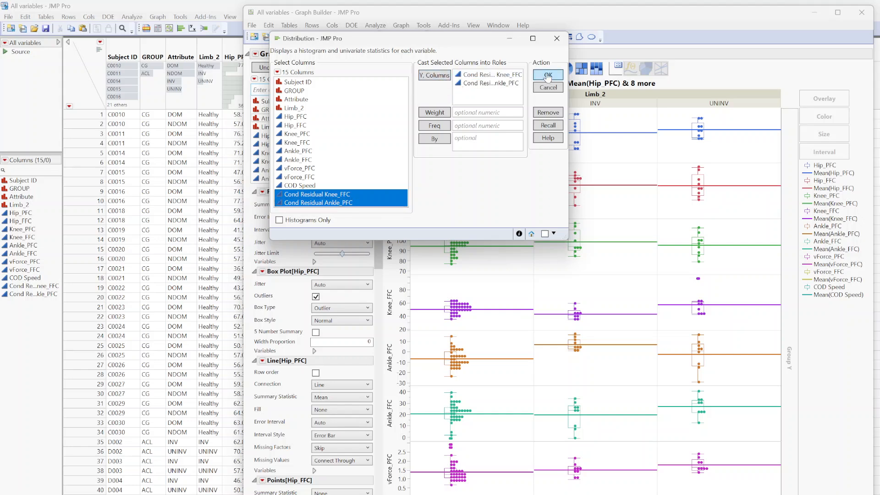
click(547, 74)
drag(323, 170, 586, 64)
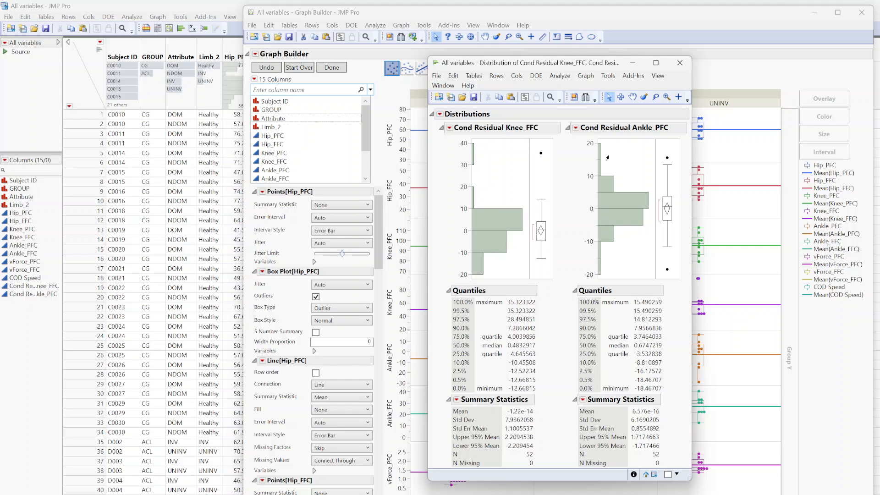
- Select the 30 to 40 histogram bar of Cond Residual Knee_FFC and check the residual columns in the data table
click(471, 158)
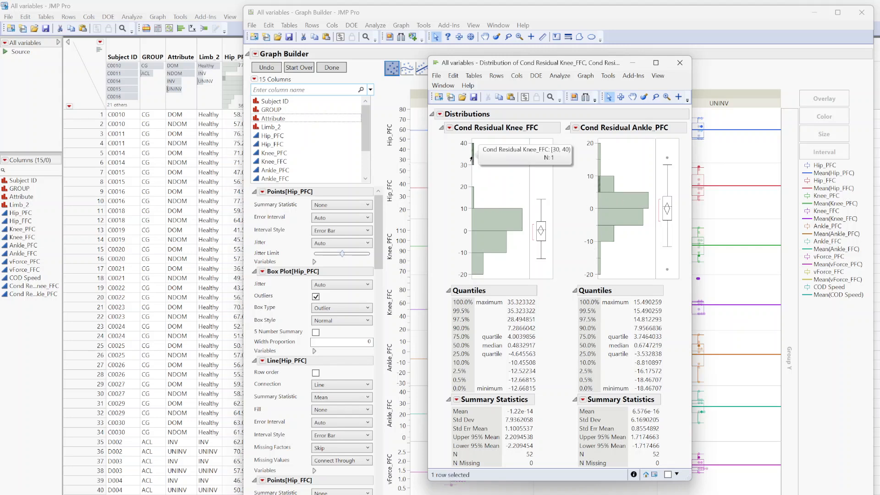
click(128, 7)
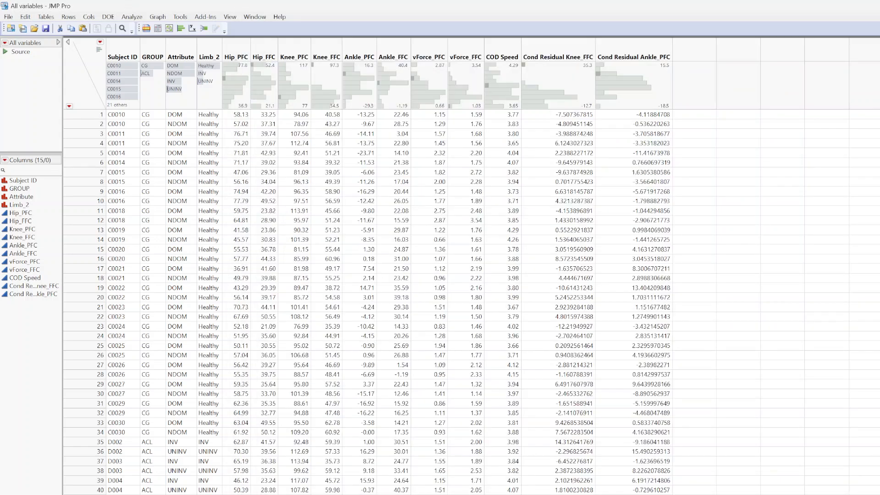
key(alt+Tab)
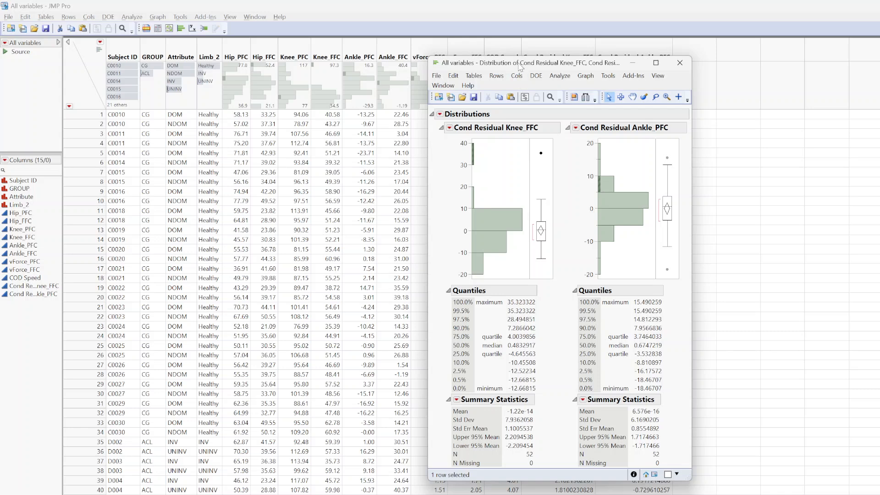
drag(517, 63, 543, 59)
- Add normal quantile plots to both conditional residual distributions and clear the row selection
click(476, 124)
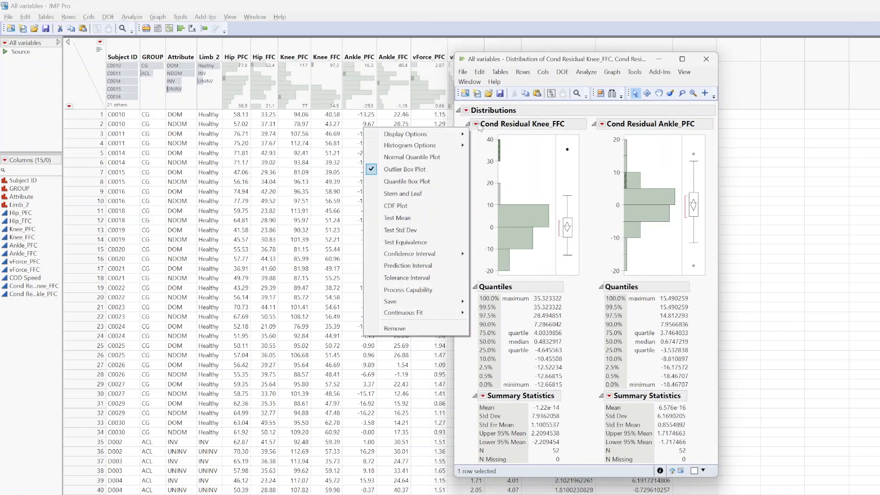
click(453, 154)
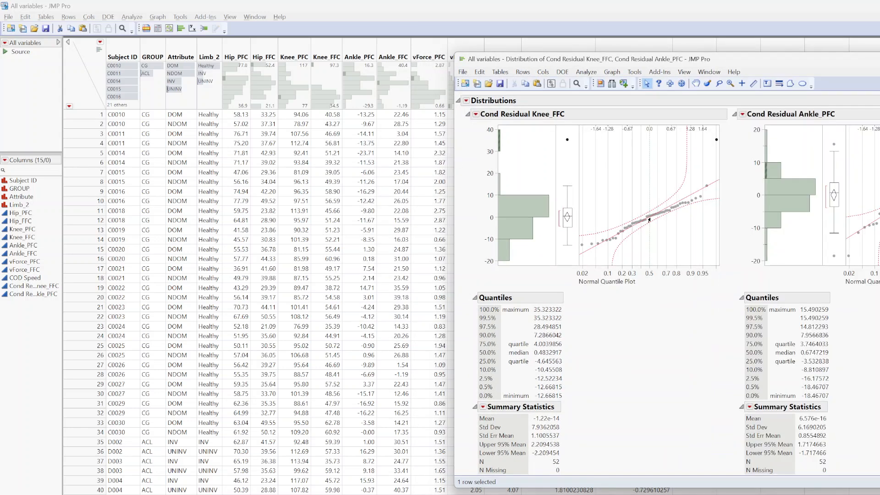
drag(704, 129, 729, 146)
click(672, 158)
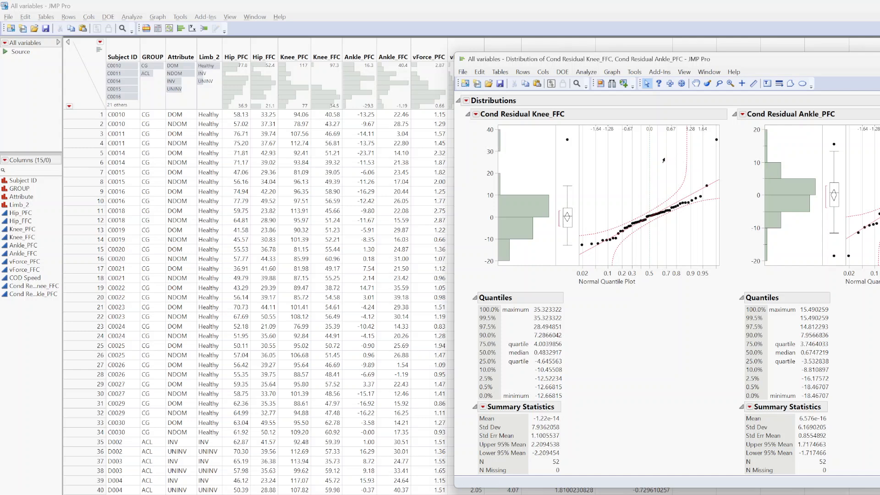
- Fit a normal distribution to both conditional residual columns and reposition the Distribution window to show both reports
click(475, 114)
mouse_move(419, 304)
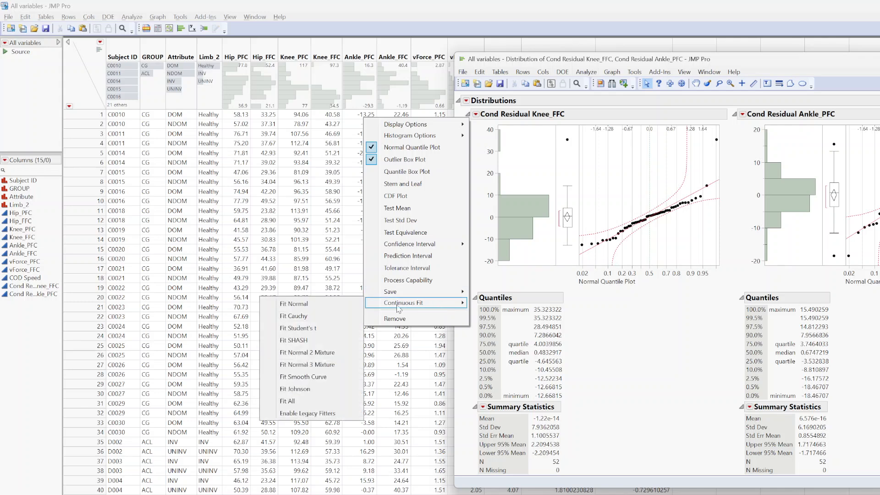
click(338, 304)
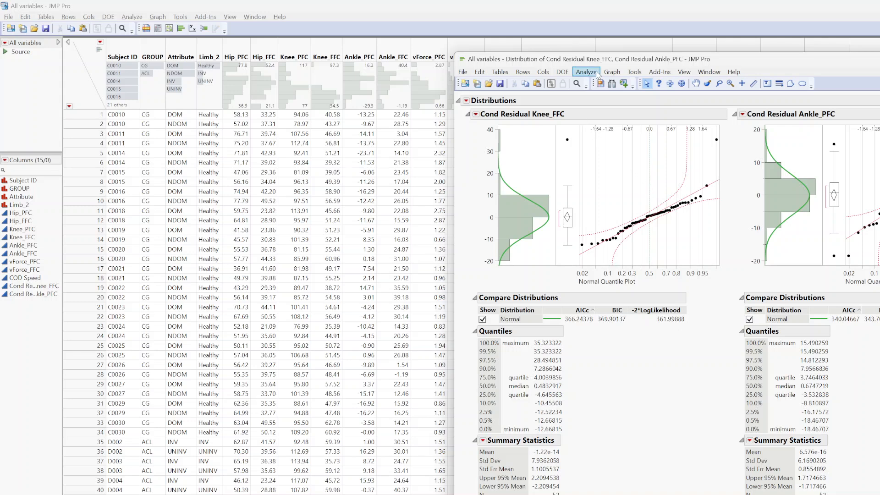
drag(599, 59, 518, 36)
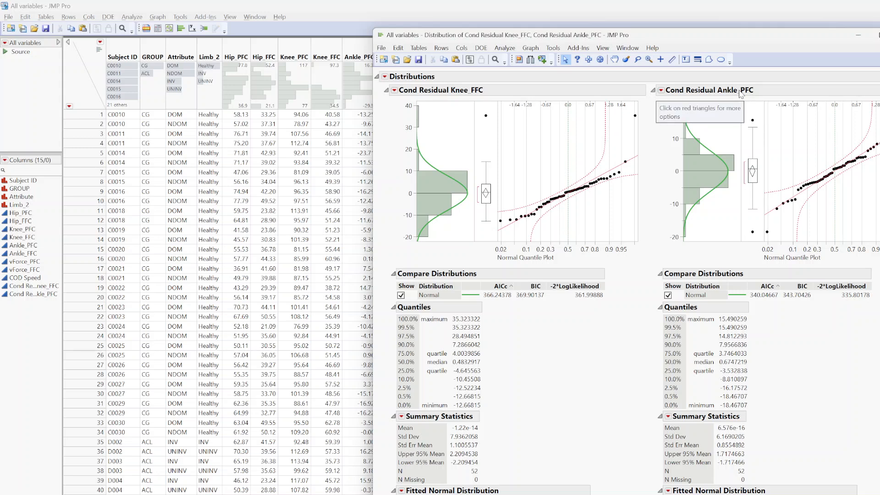
mouse_move(745, 40)
mouse_down()
mouse_move(760, 37)
mouse_move(755, 47)
mouse_up()
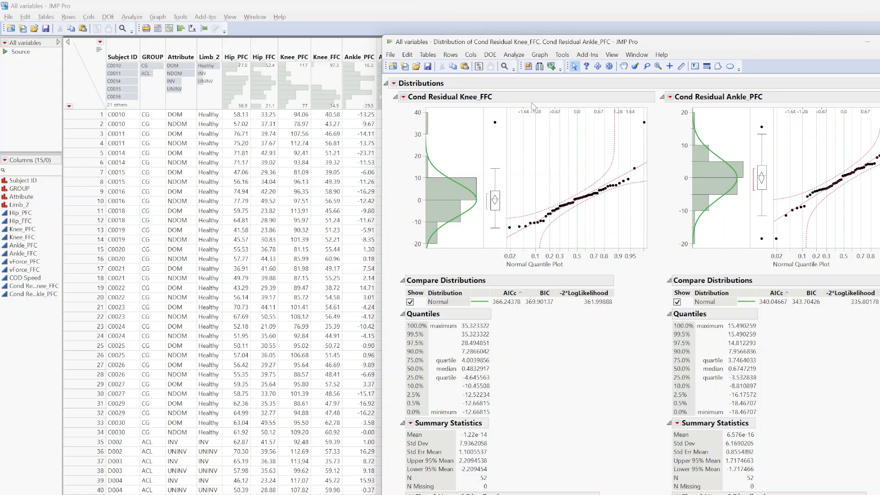